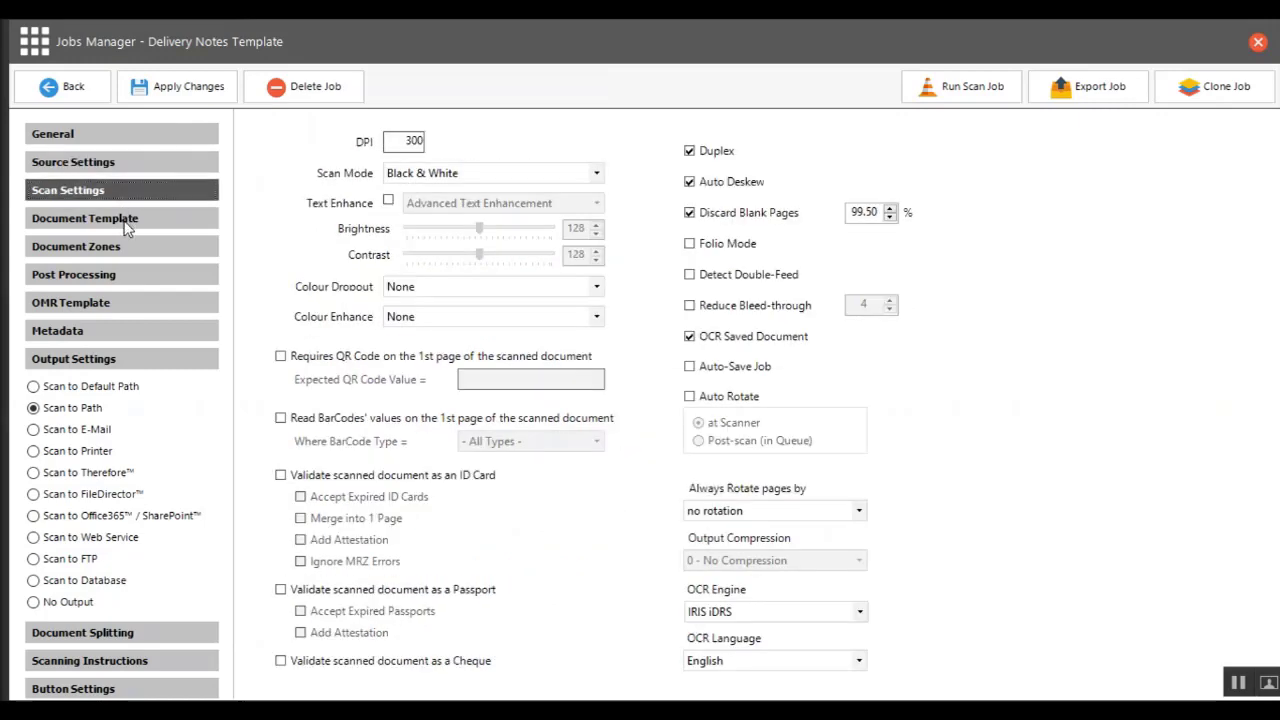
# - Check the delivery note's document template and open the zone manager for the job's document zones
pyautogui.click(127, 222)
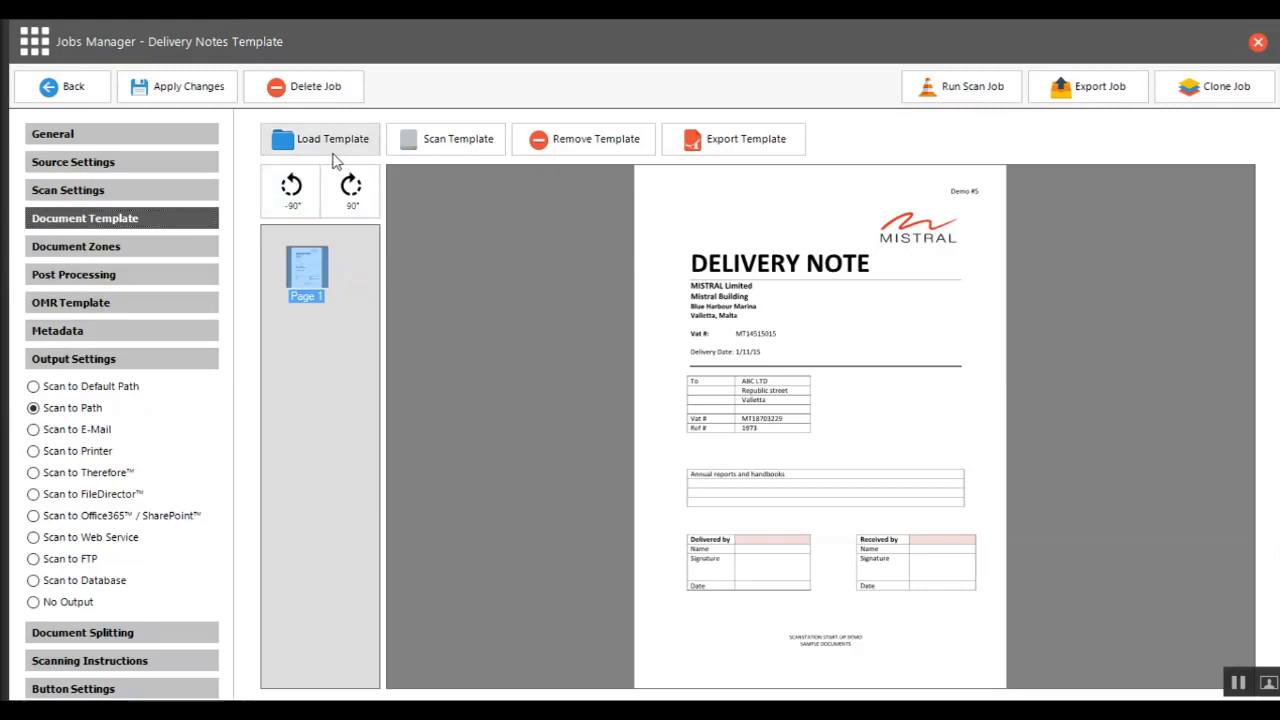
pyautogui.click(149, 247)
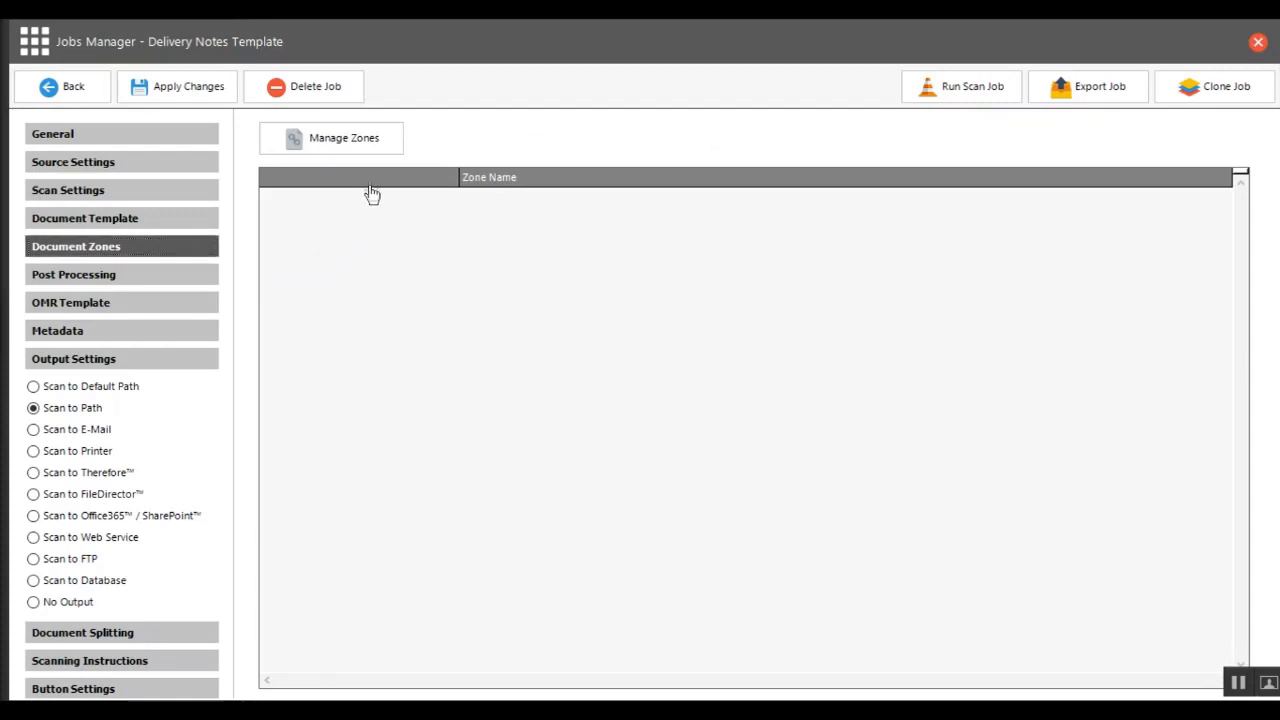
pyautogui.click(384, 140)
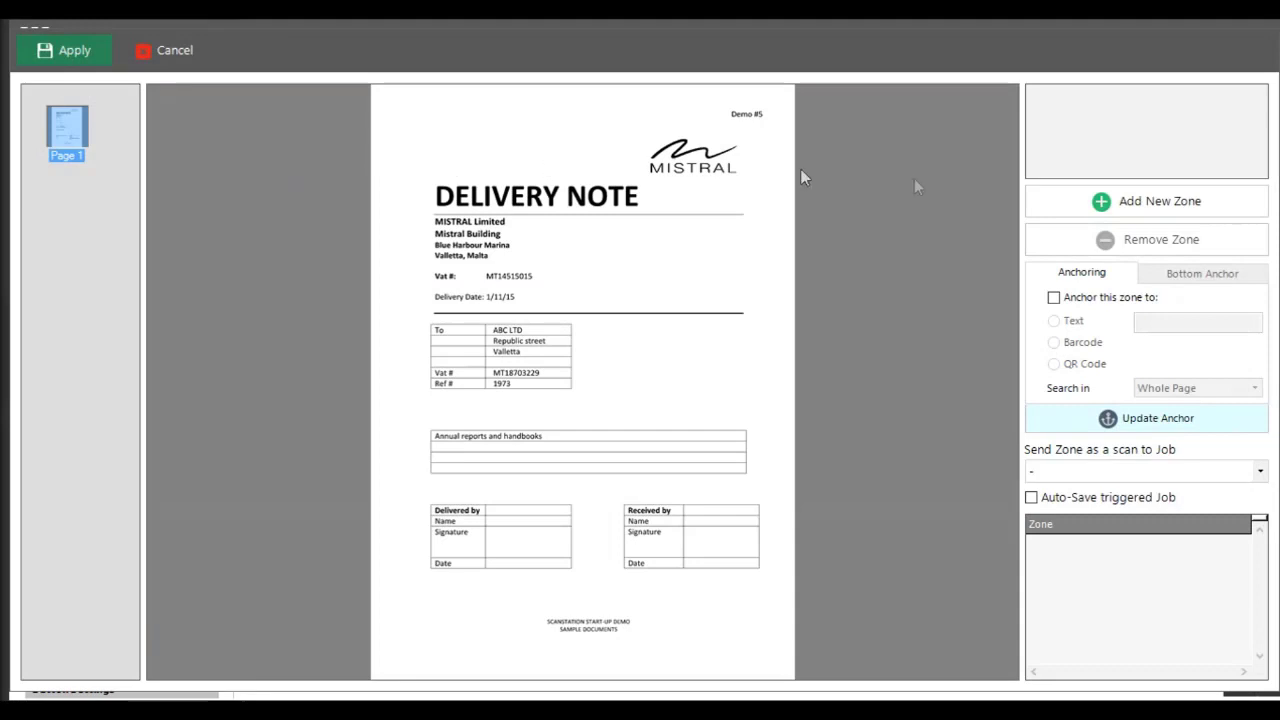
# - Add a zone named DeliveredBySigned and draw it over the empty Signature cell of the Delivered by table
pyautogui.click(1106, 203)
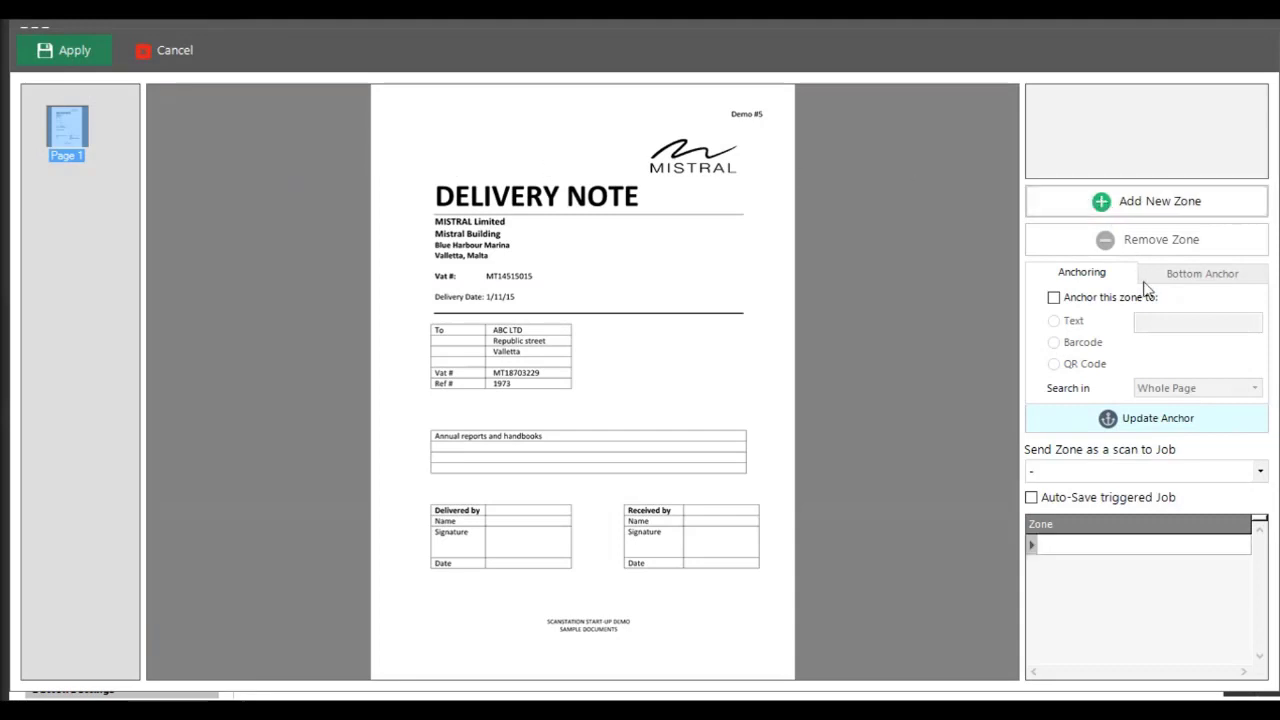
pyautogui.click(1074, 543)
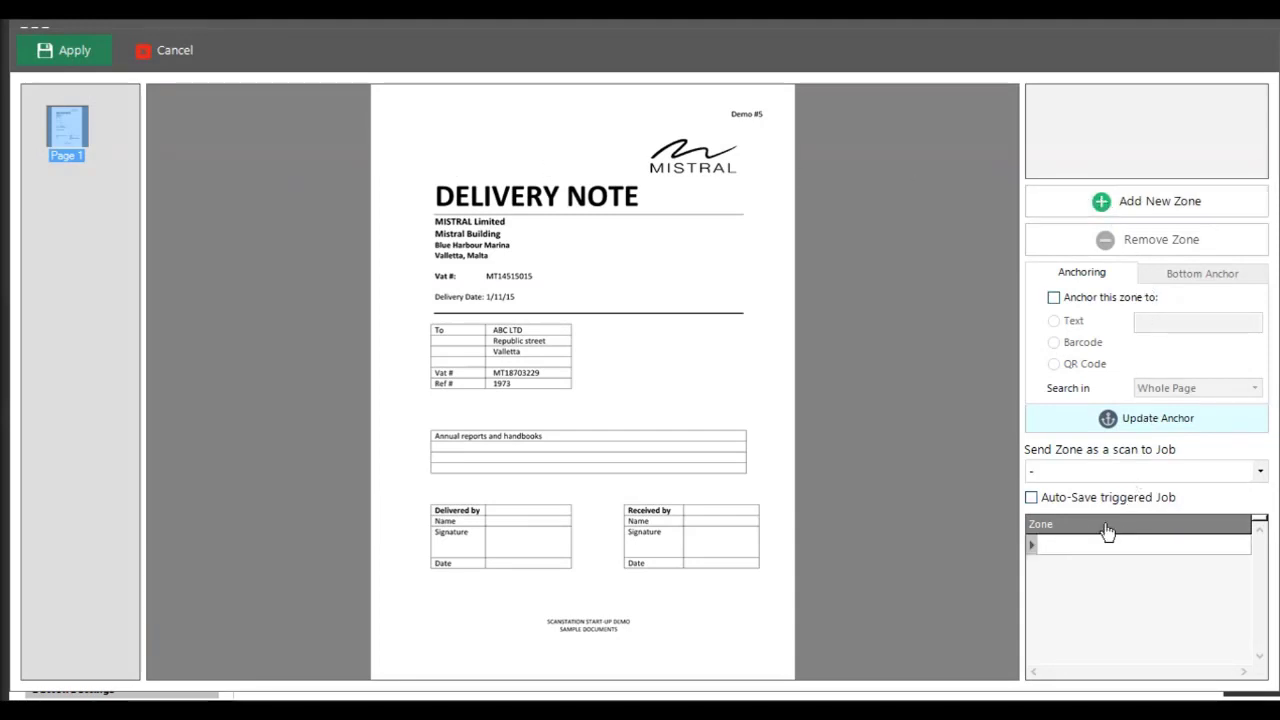
pyautogui.write('Delivered')
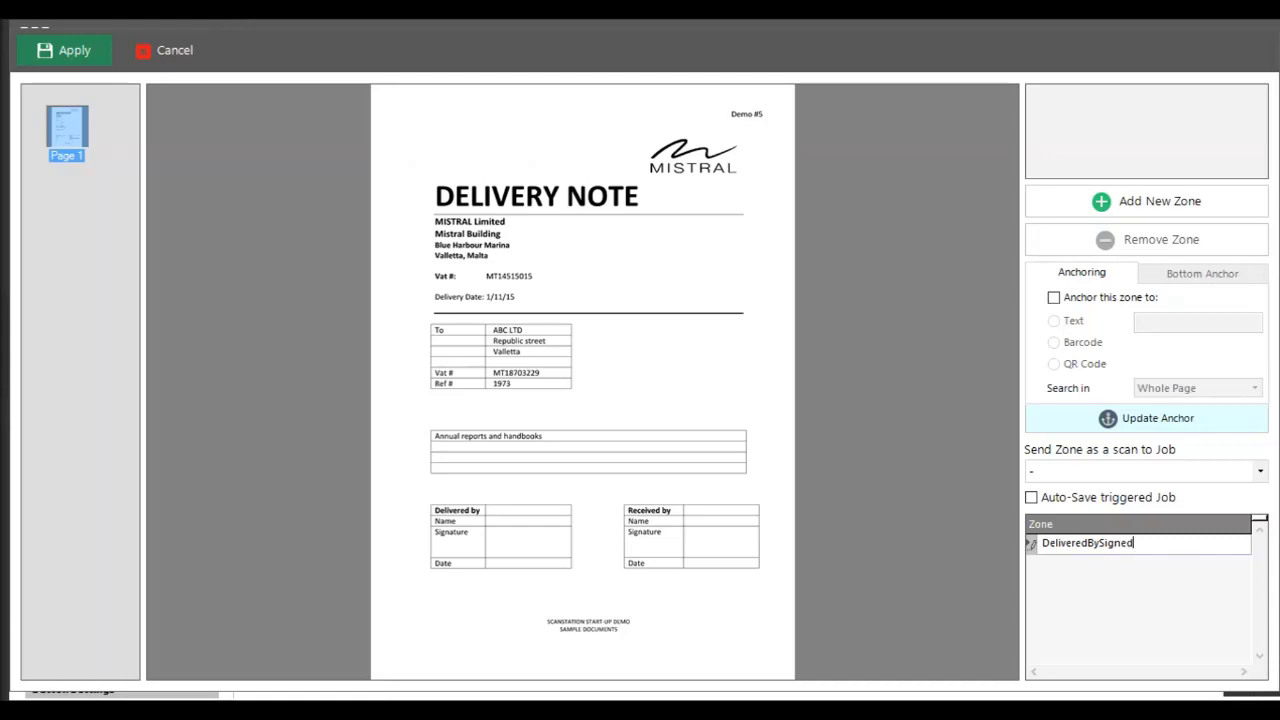
pyautogui.write('BySigned')
pyautogui.scroll(3, 410, 530)
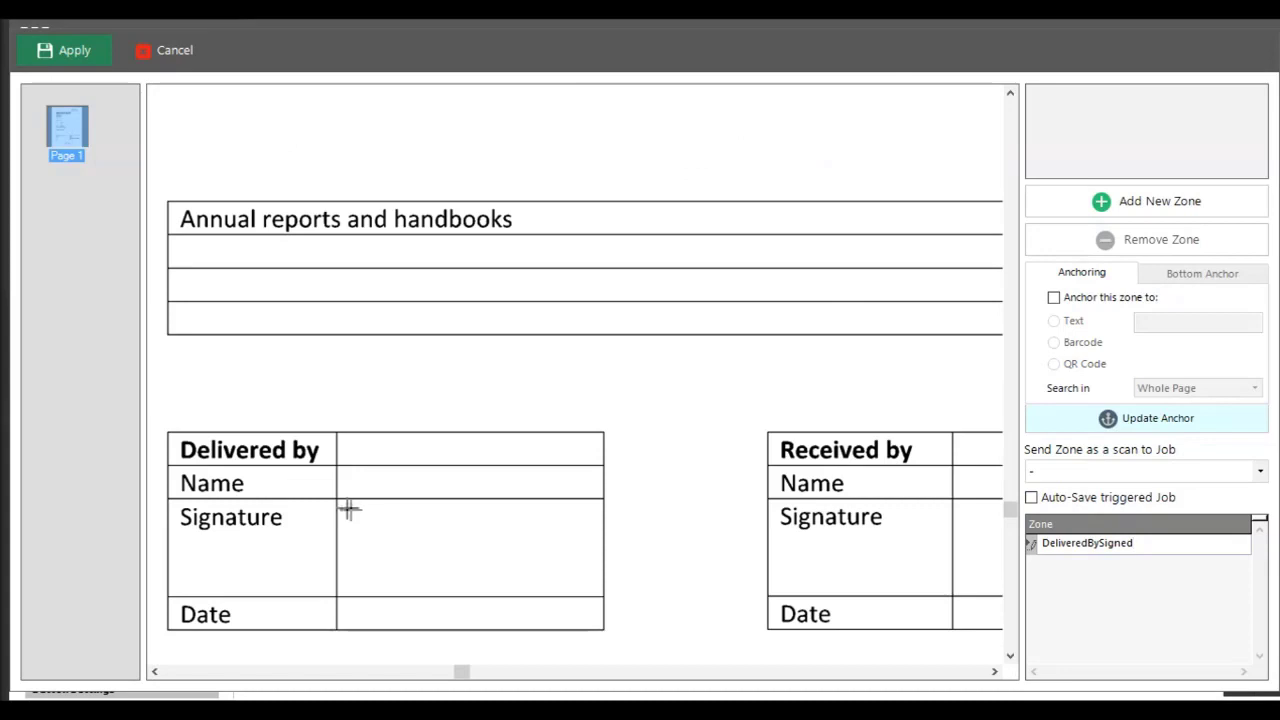
pyautogui.moveTo(340, 506)
pyautogui.mouseDown()
pyautogui.moveTo(451, 557)
pyautogui.moveTo(601, 592)
pyautogui.mouseUp()
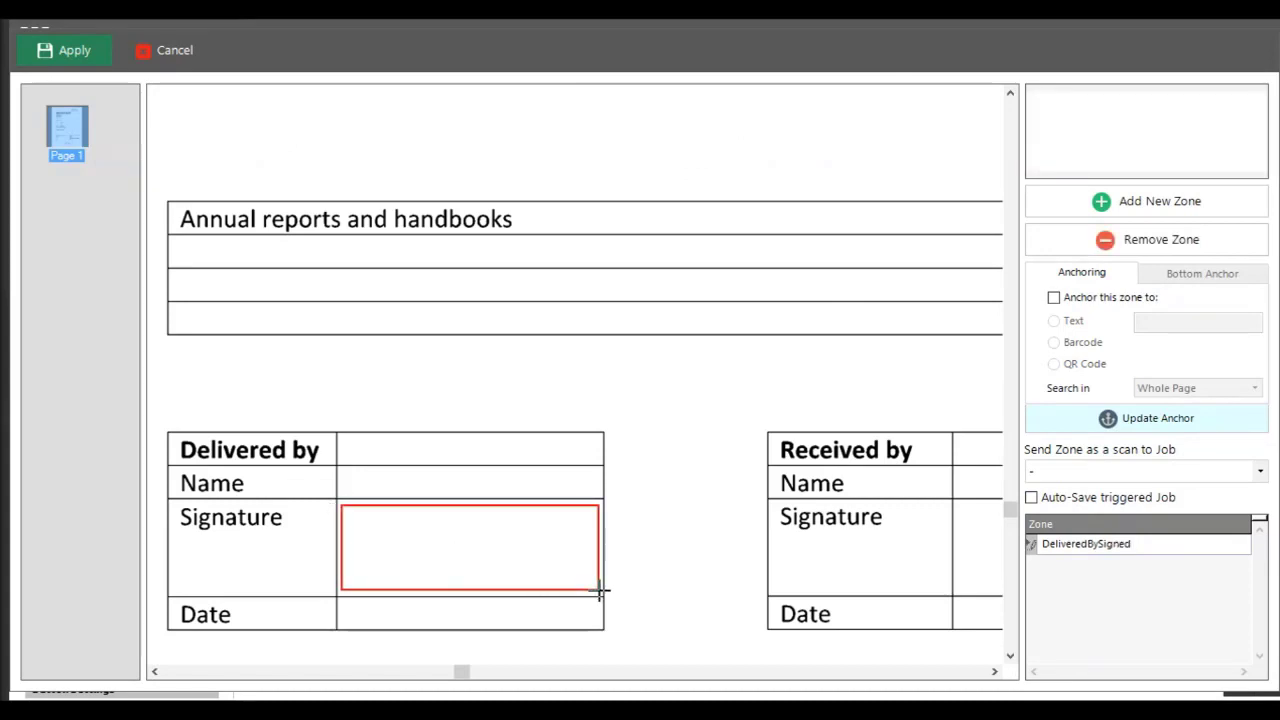
# - Anchor the DeliveredBySigned zone to the text "delivered", searched for in the Bottom-Left of the page, and update the anchor
pyautogui.click(1073, 305)
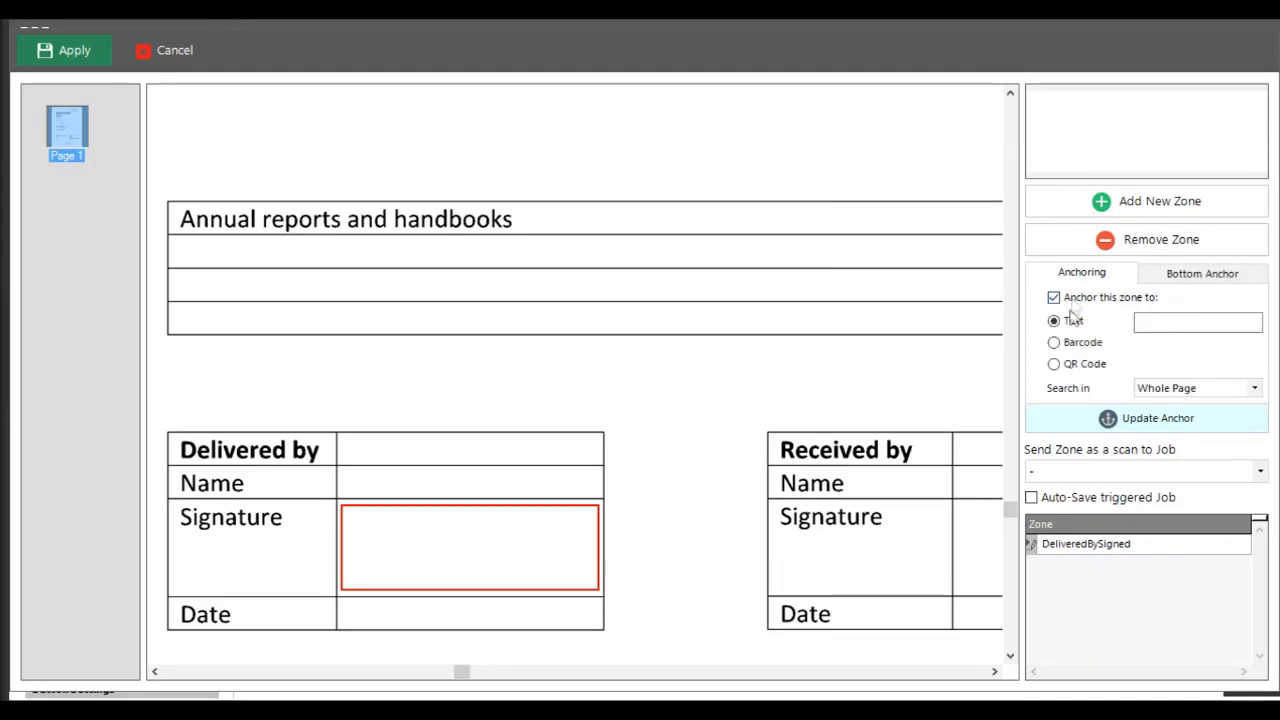
pyautogui.click(1142, 321)
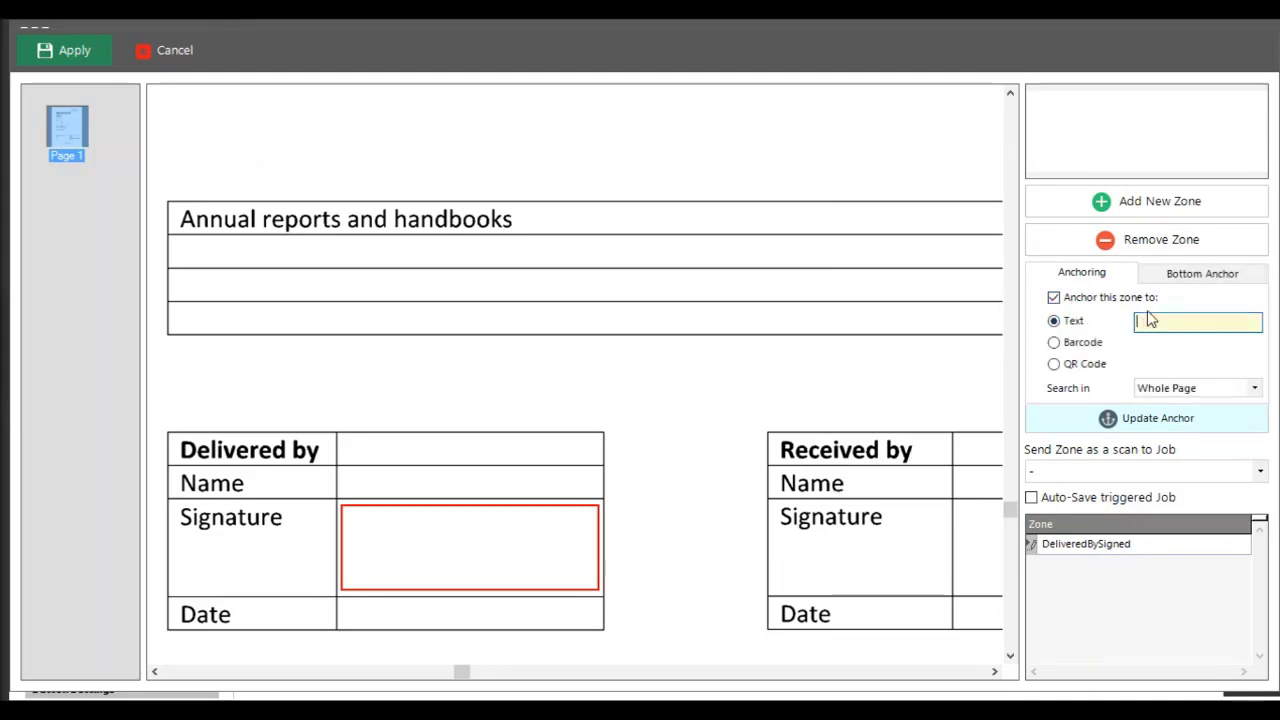
pyautogui.write('delivered')
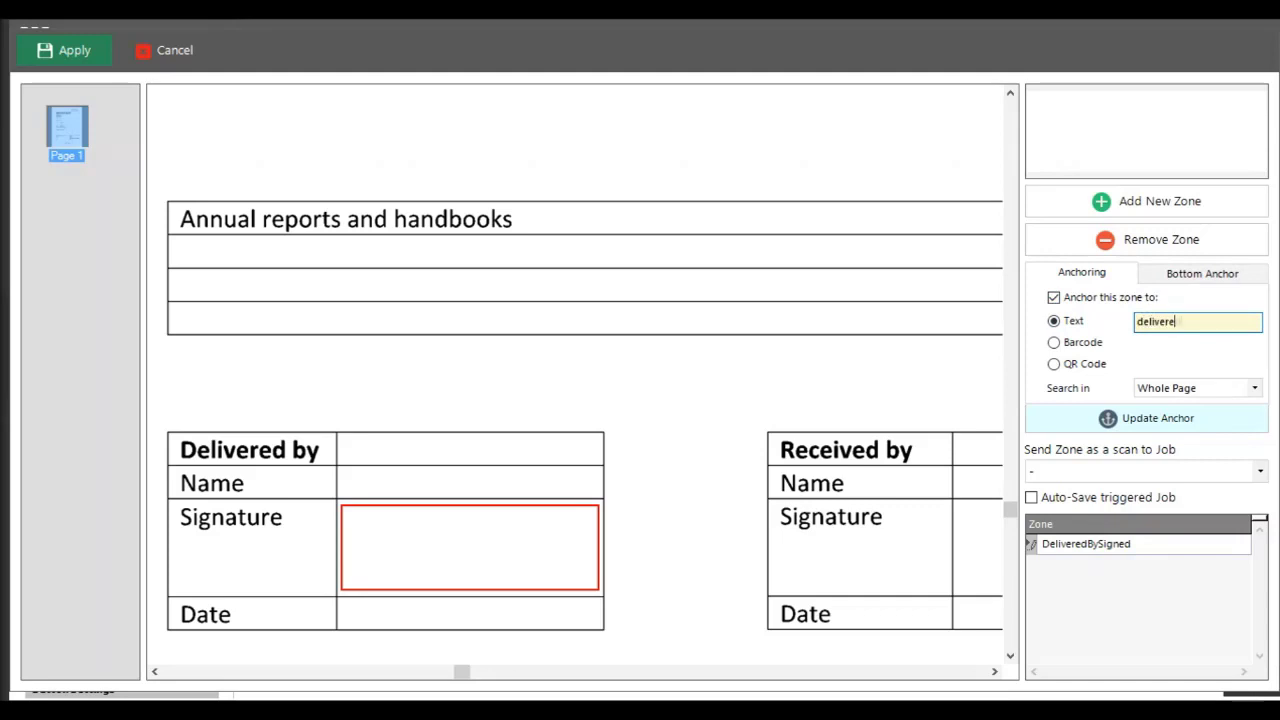
pyautogui.click(1162, 390)
pyautogui.click(1165, 468)
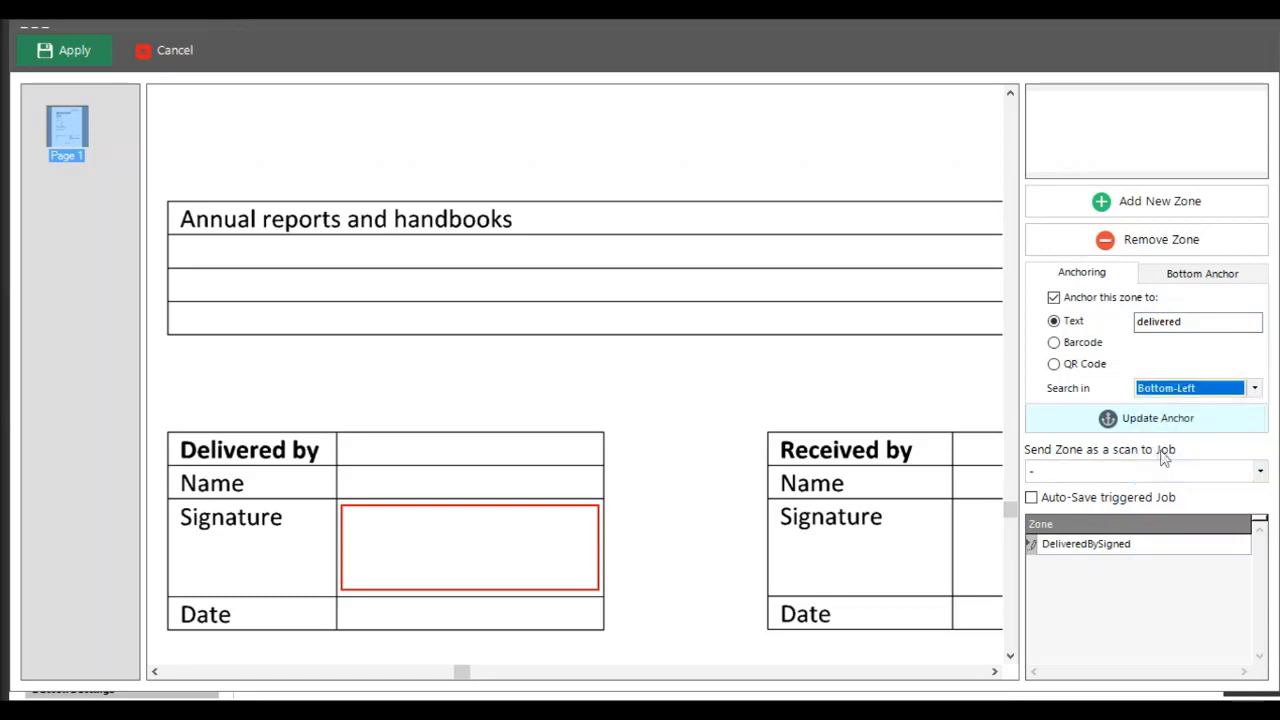
pyautogui.click(1097, 424)
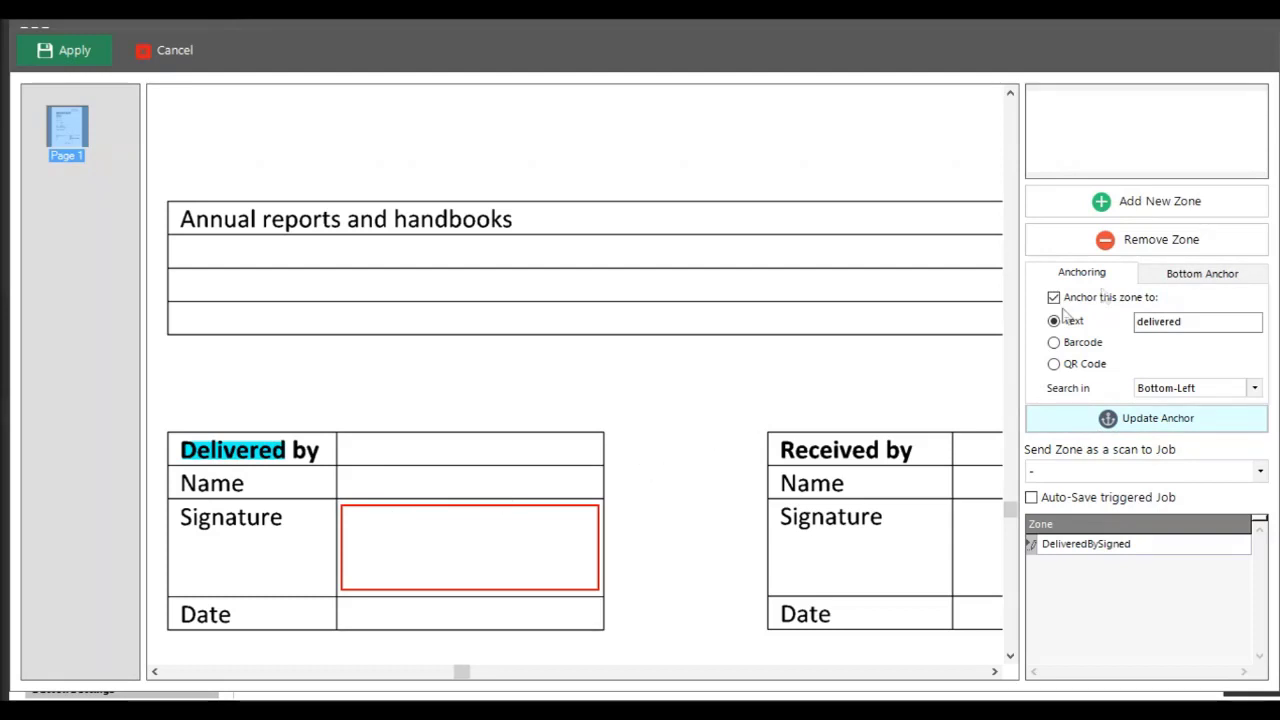
# - Add a zone named ReceivedBySigned and draw it over the empty Signature cell of the Received by table
pyautogui.click(1148, 205)
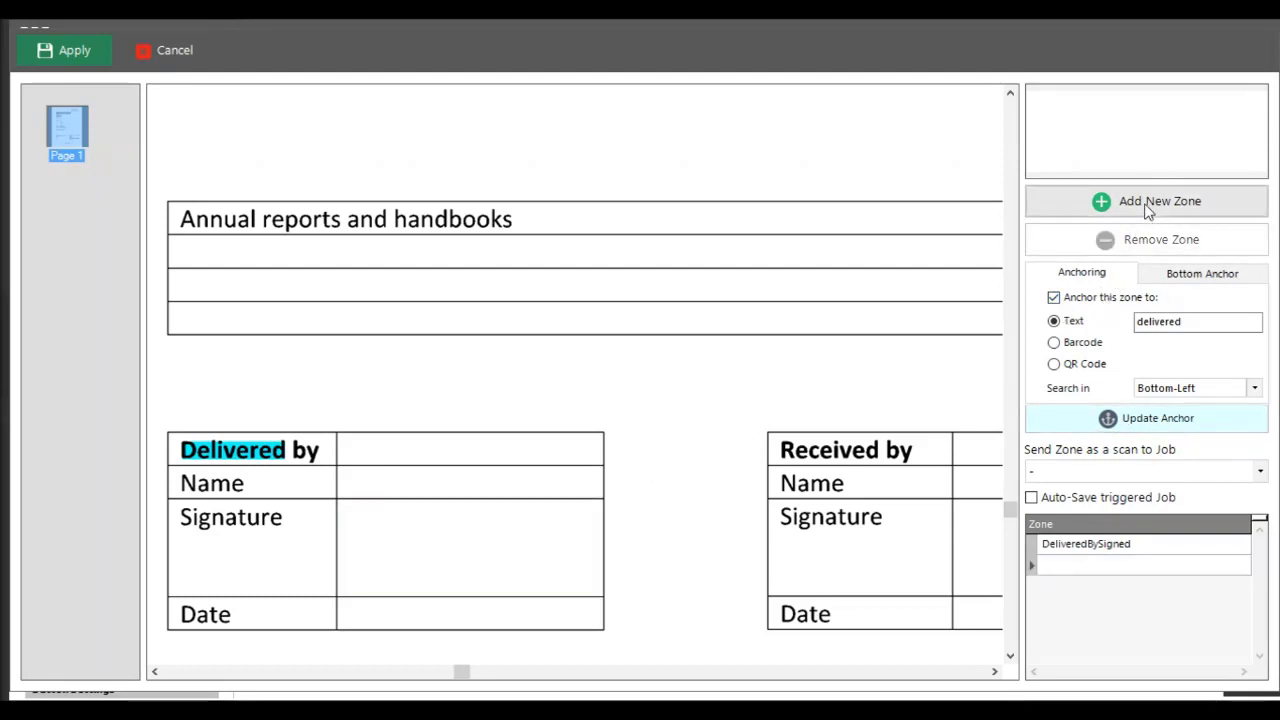
pyautogui.click(1063, 566)
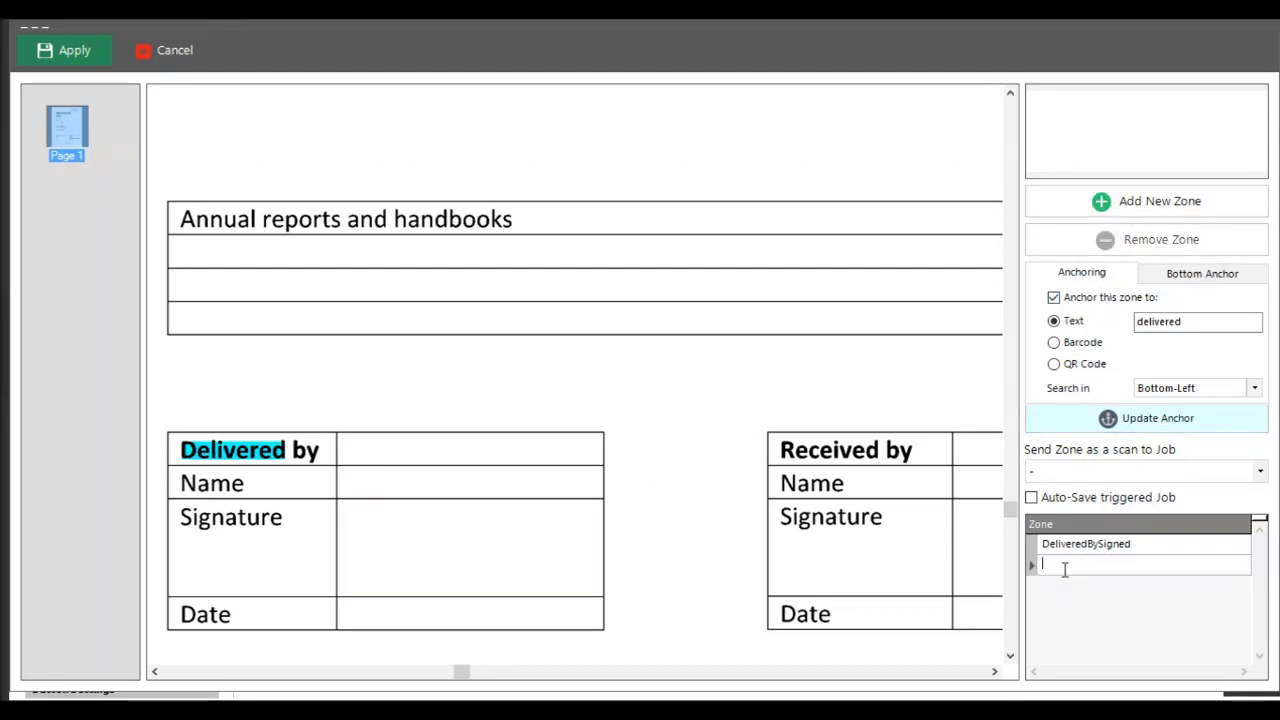
pyautogui.write('ReceivedBySigned')
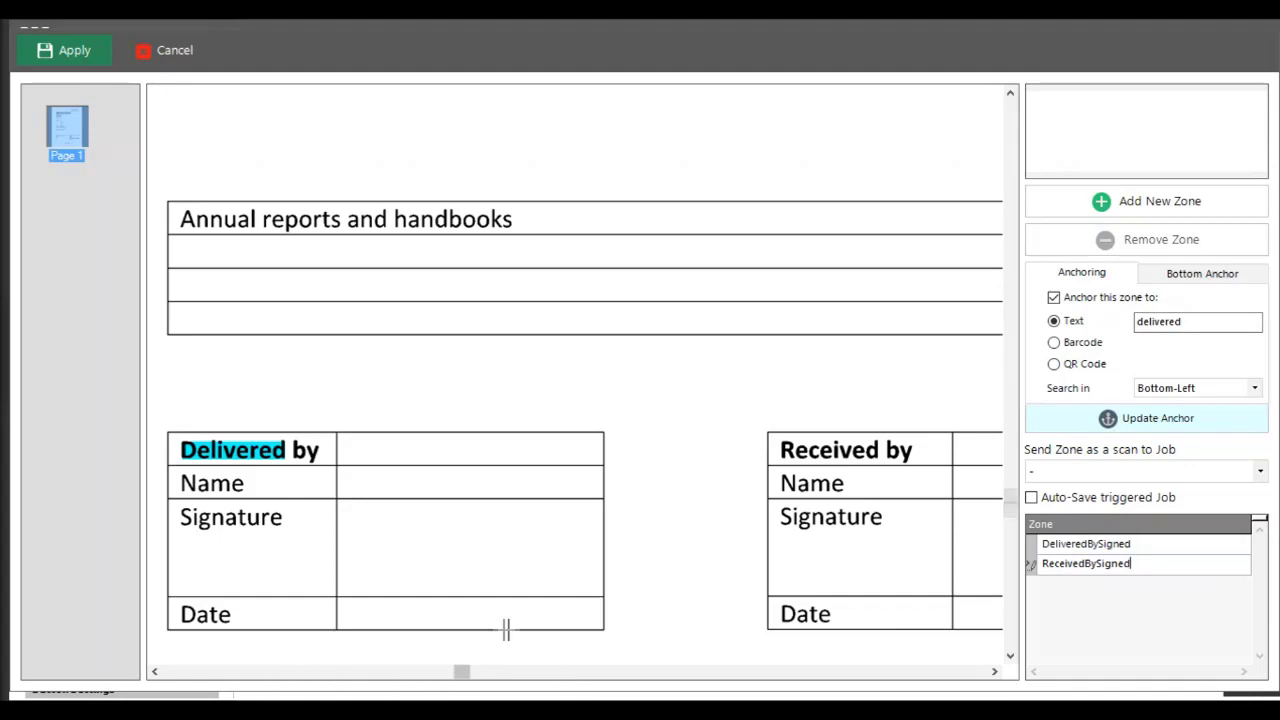
pyautogui.scroll(-3, 540, 616)
pyautogui.scroll(3, 880, 610)
pyautogui.scroll(1, 940, 606)
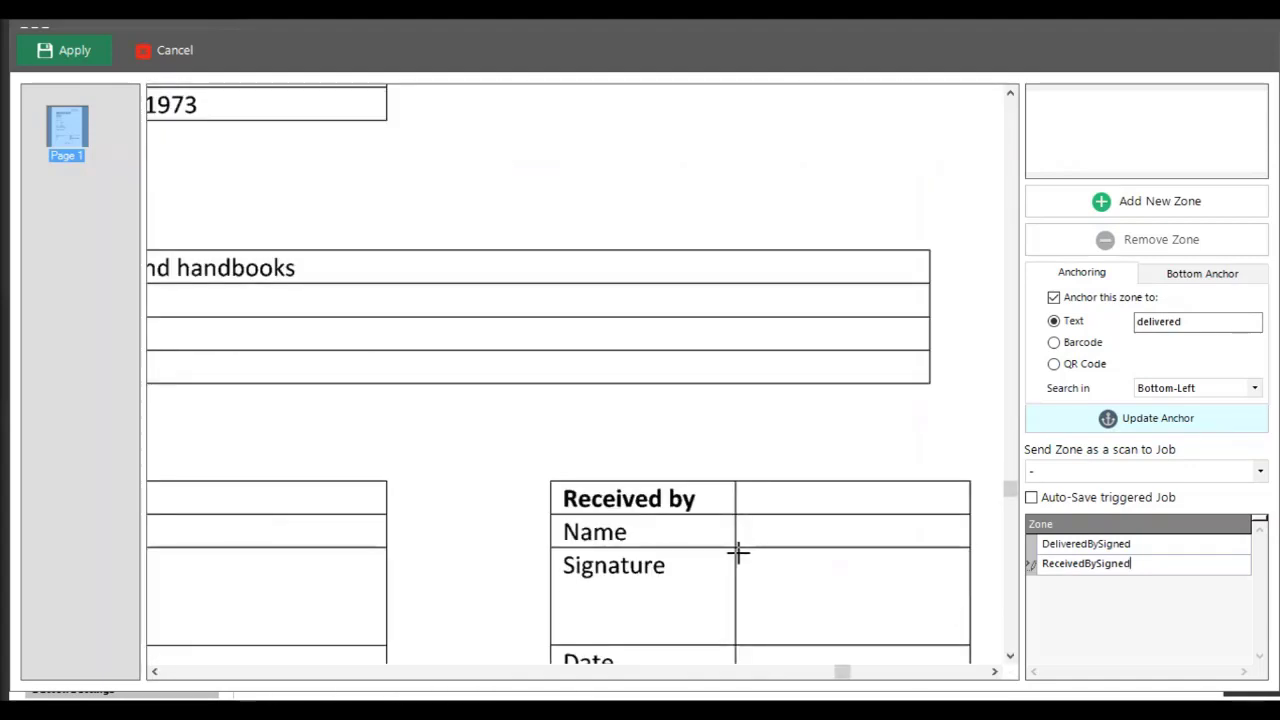
pyautogui.moveTo(739, 554); pyautogui.dragTo(959, 637)
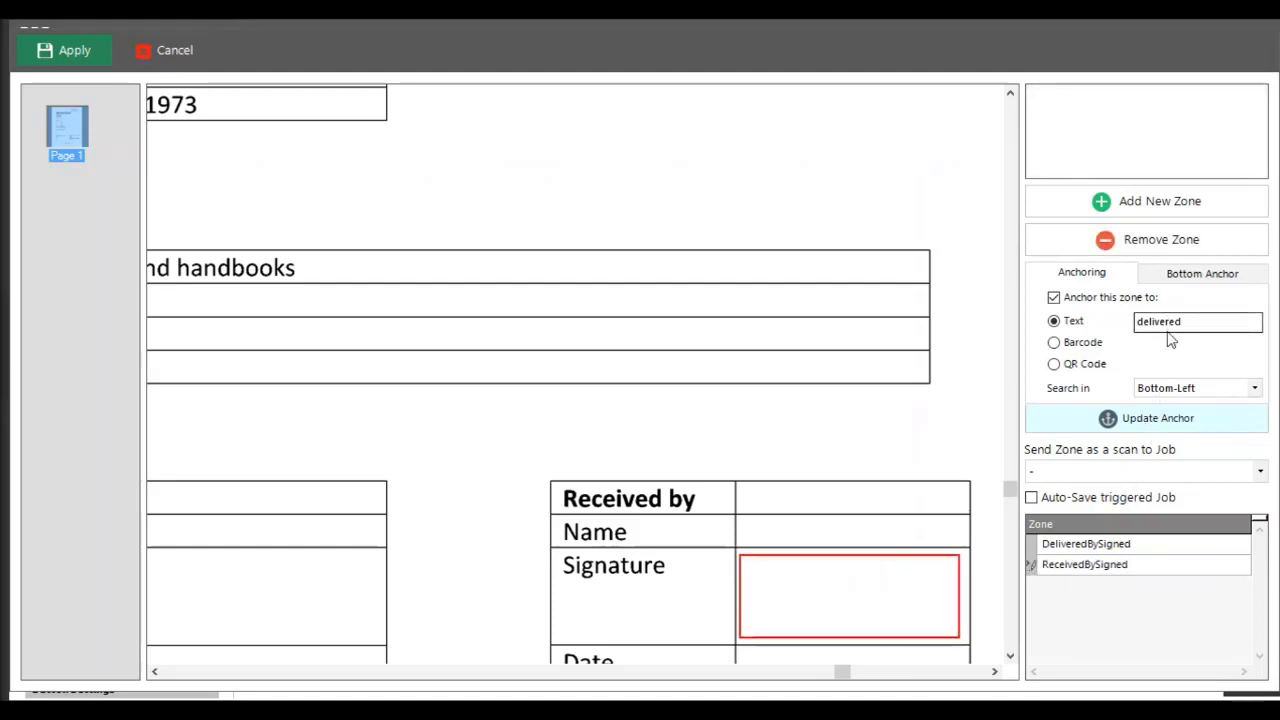
# - Anchor the ReceivedBySigned zone to the text "received", searched for in the Bottom-Right of the page, and apply the zone changes
pyautogui.click(1208, 321)
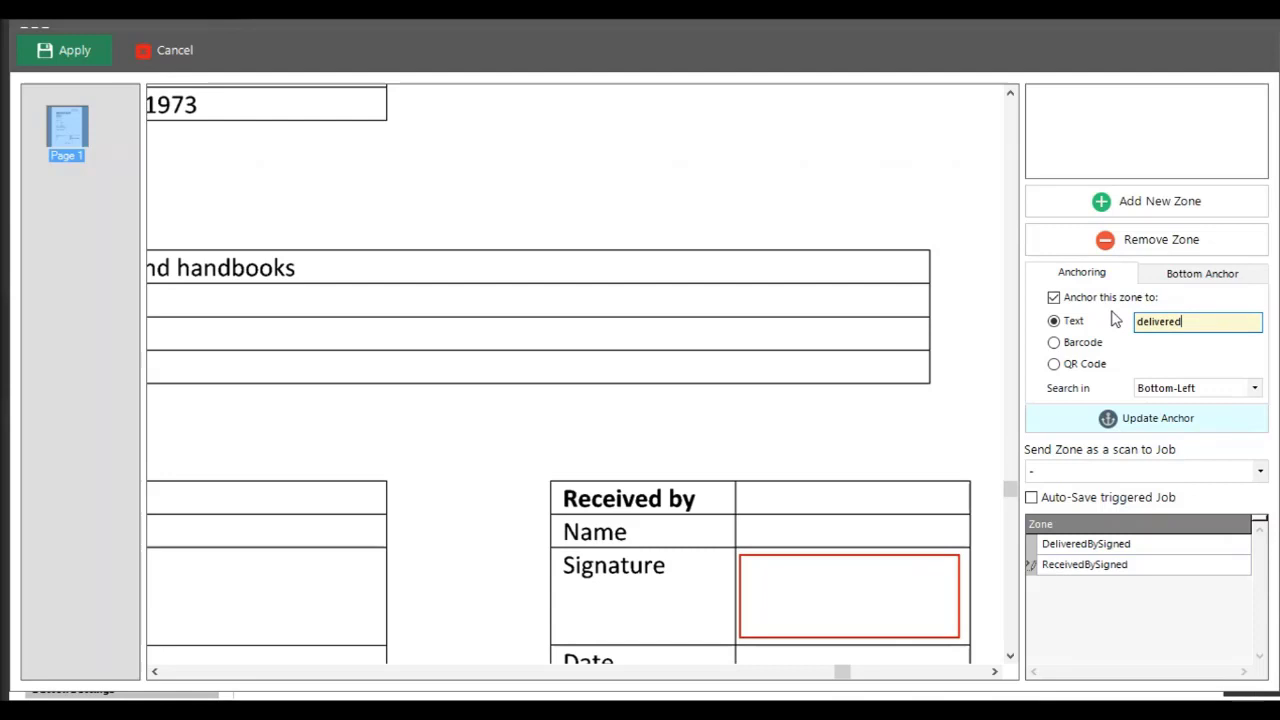
pyautogui.doubleClick(1173, 330)
pyautogui.write('receive')
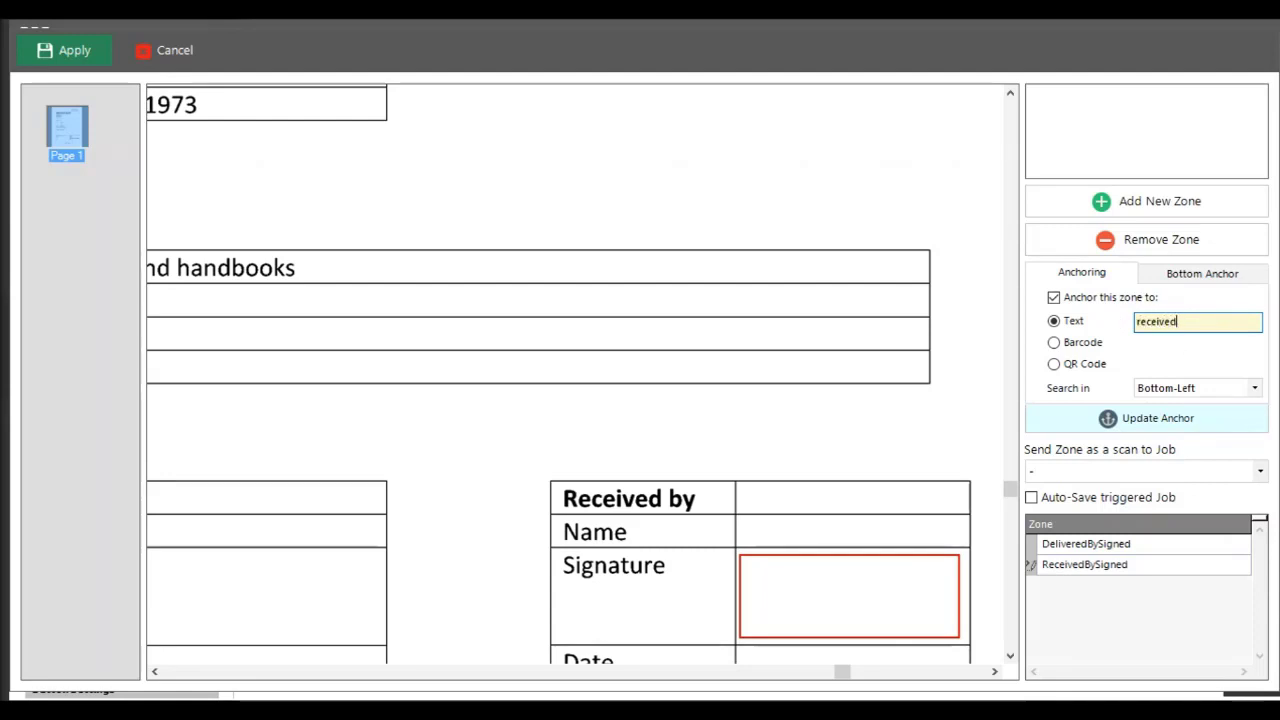
pyautogui.click(1195, 388)
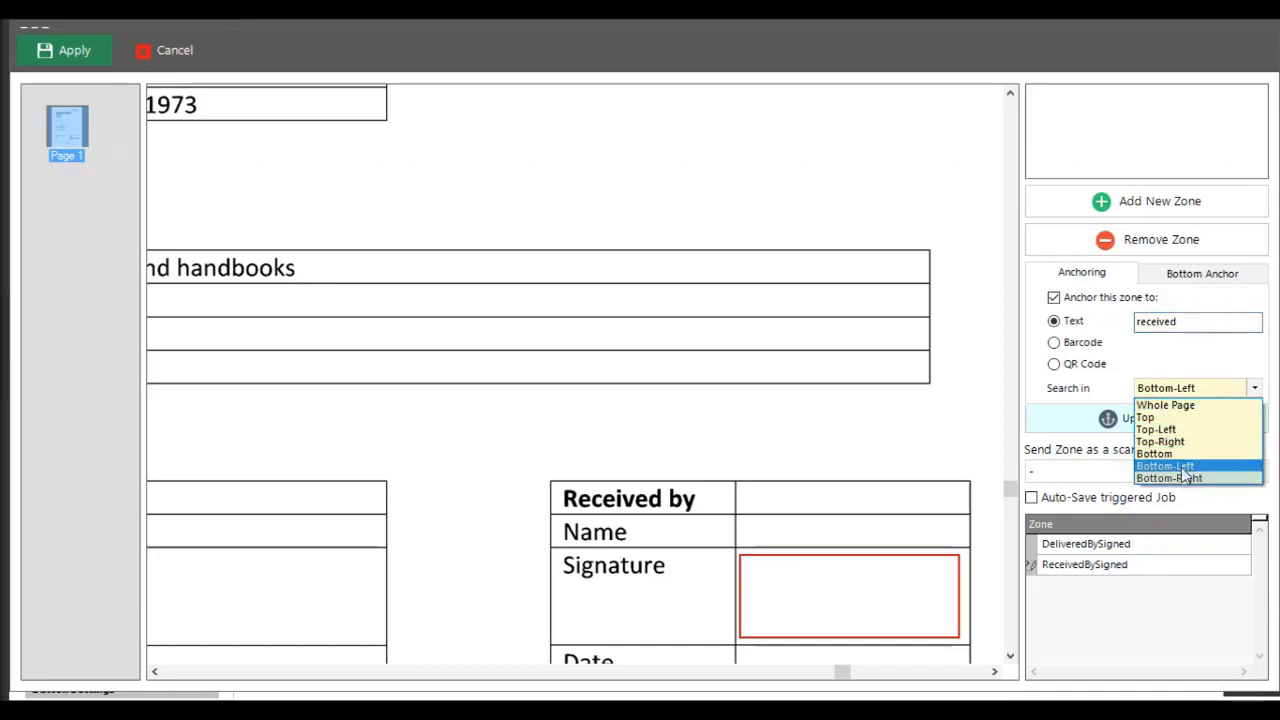
pyautogui.click(1181, 477)
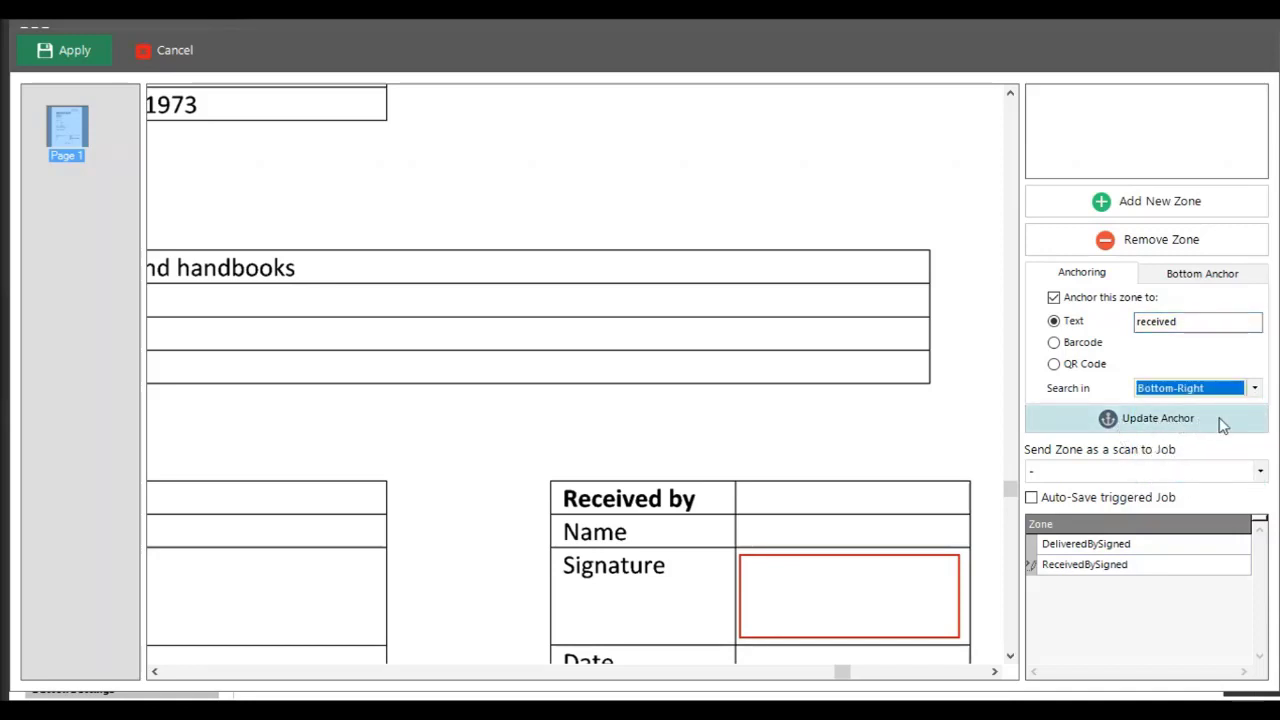
pyautogui.click(1221, 425)
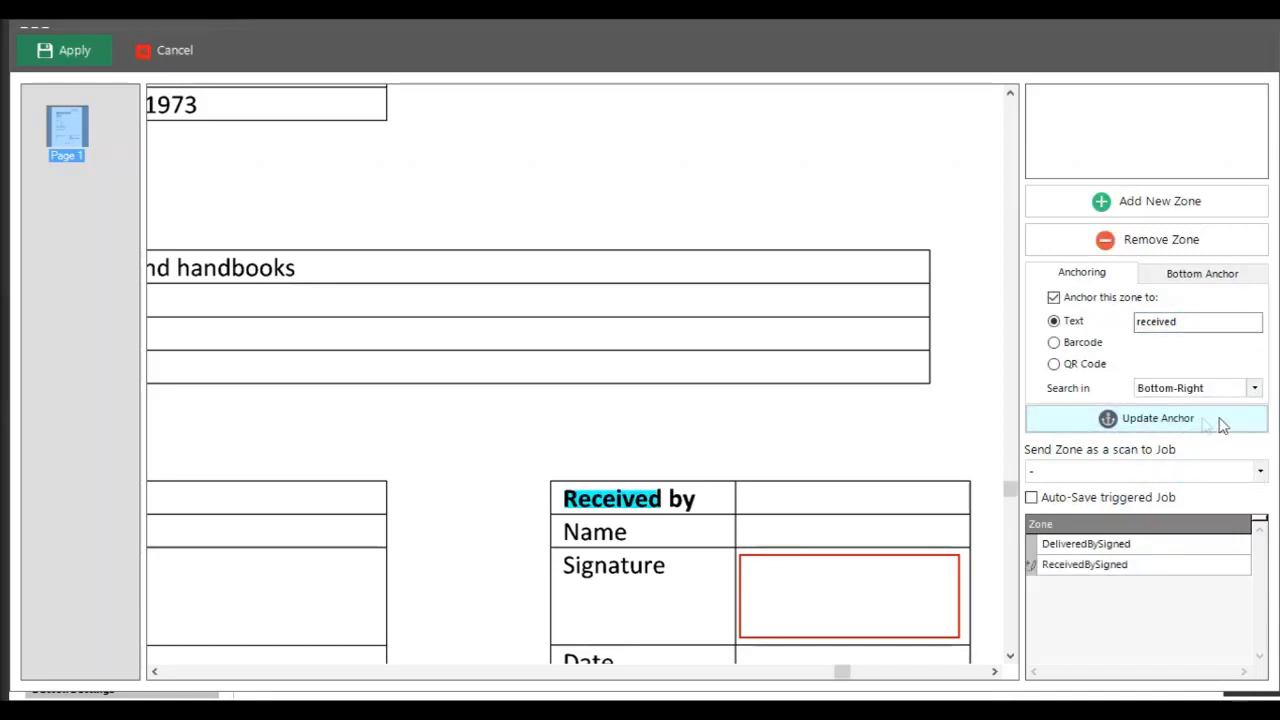
pyautogui.click(74, 50)
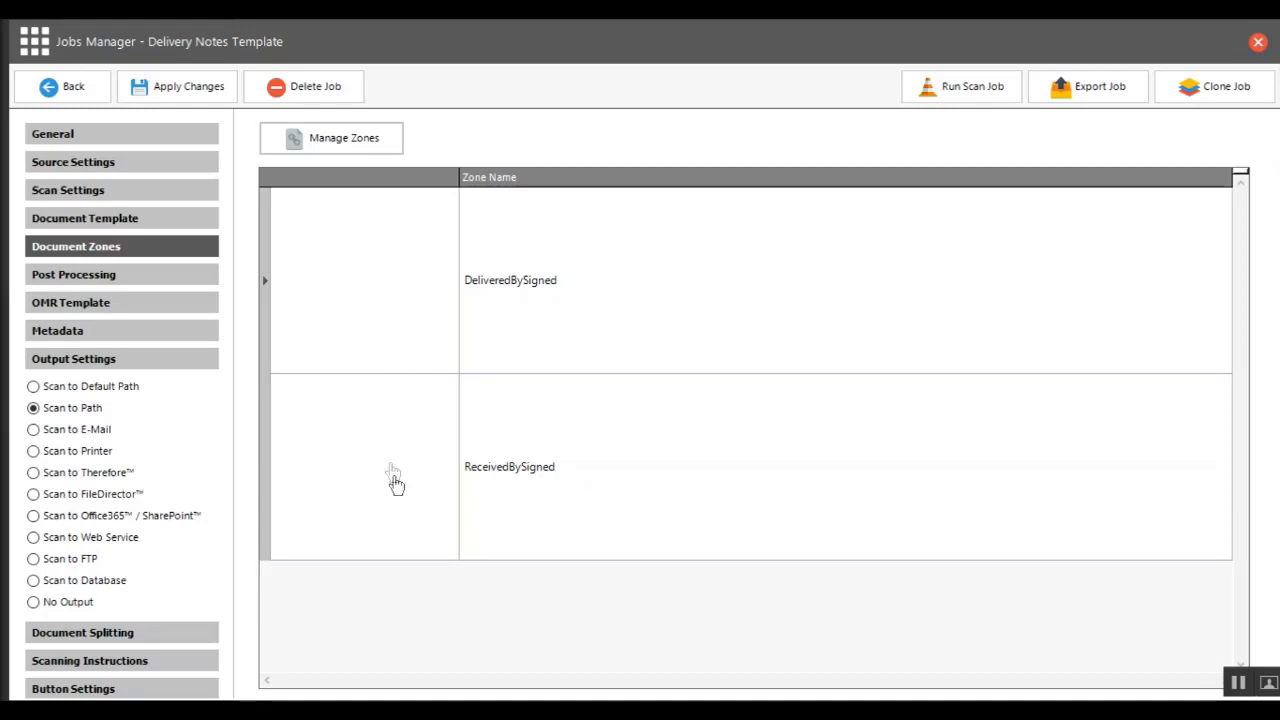
# - Add two fields named DeliveryPersonSigned and ClientSigned to the job's main metadata
pyautogui.click(136, 331)
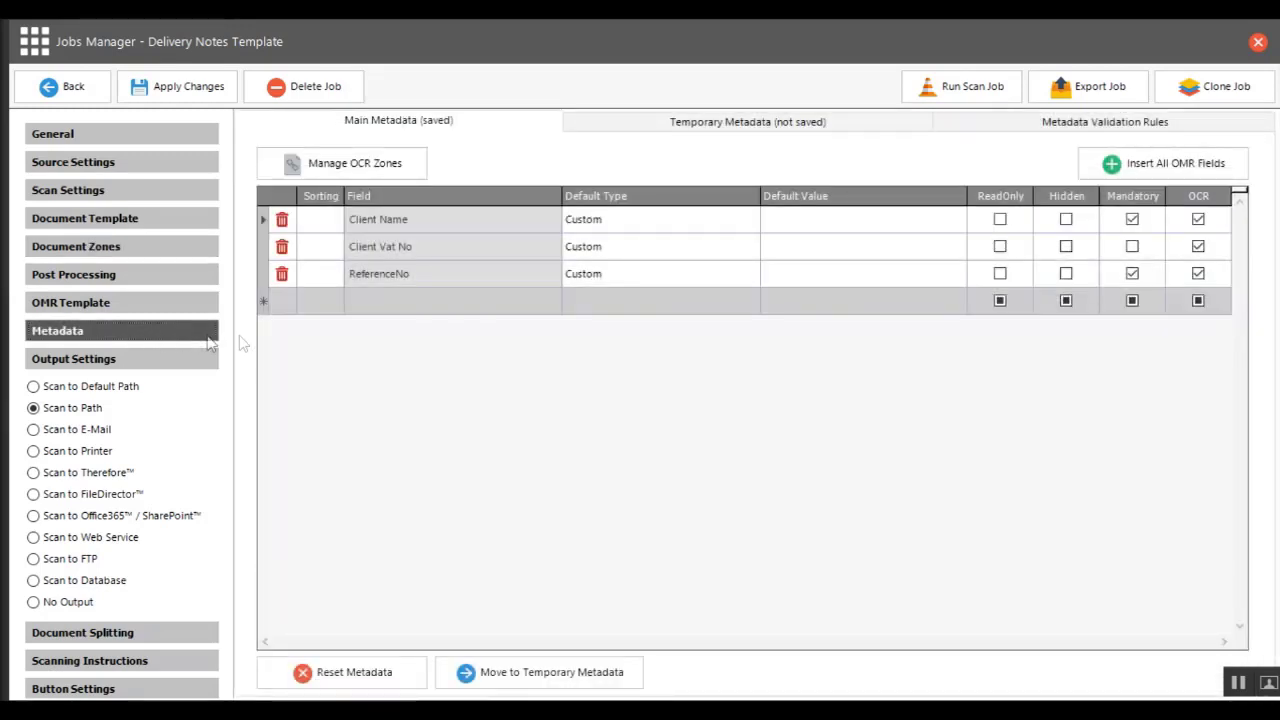
pyautogui.click(455, 305)
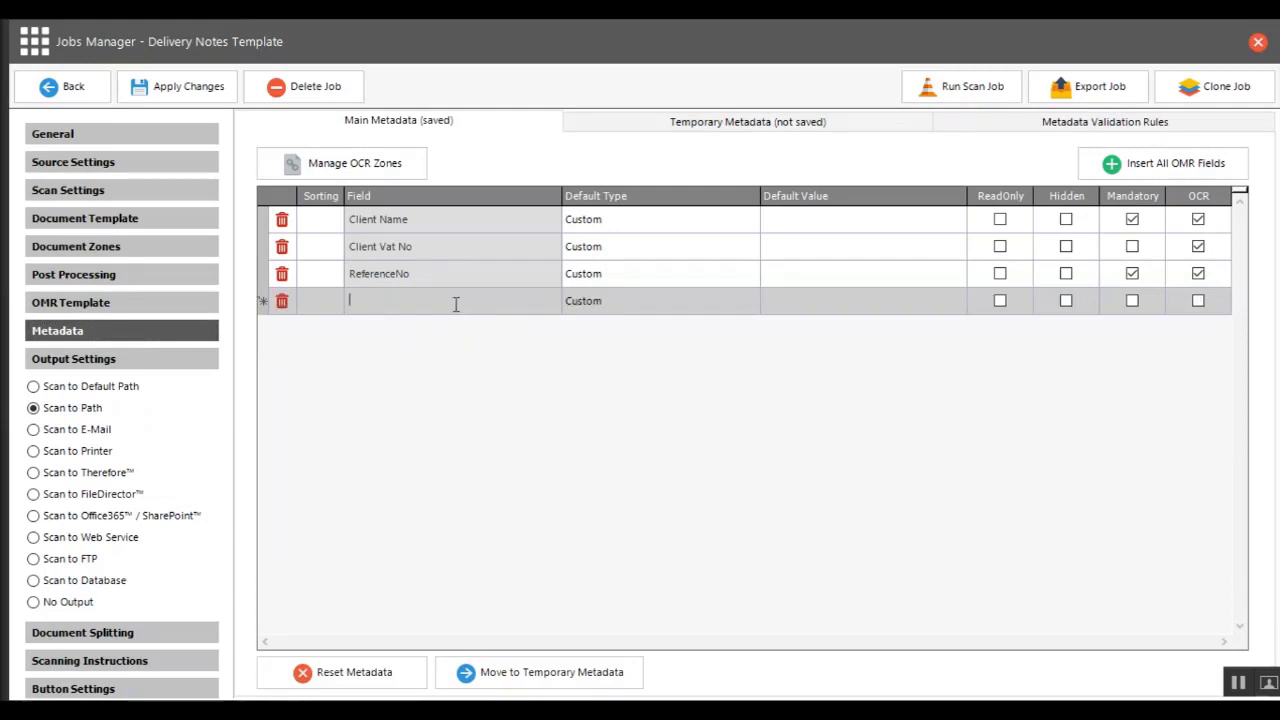
pyautogui.write('Deli')
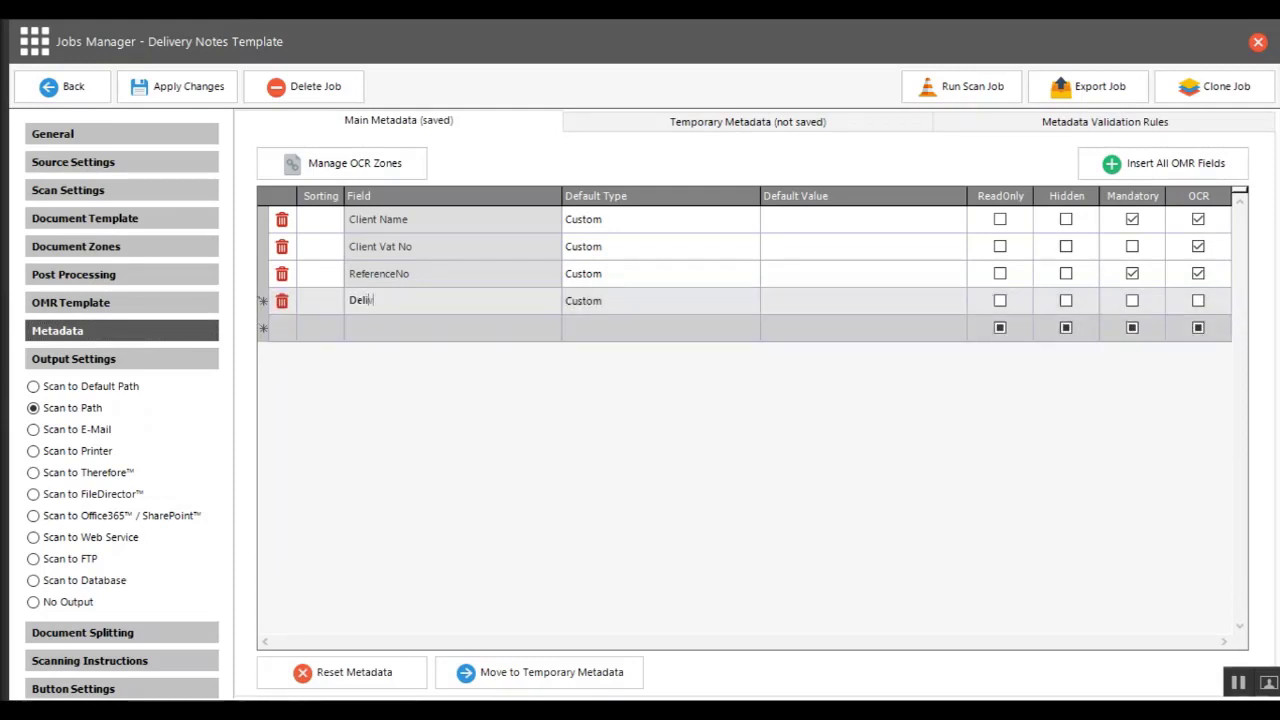
pyautogui.write('veryPersonSigned')
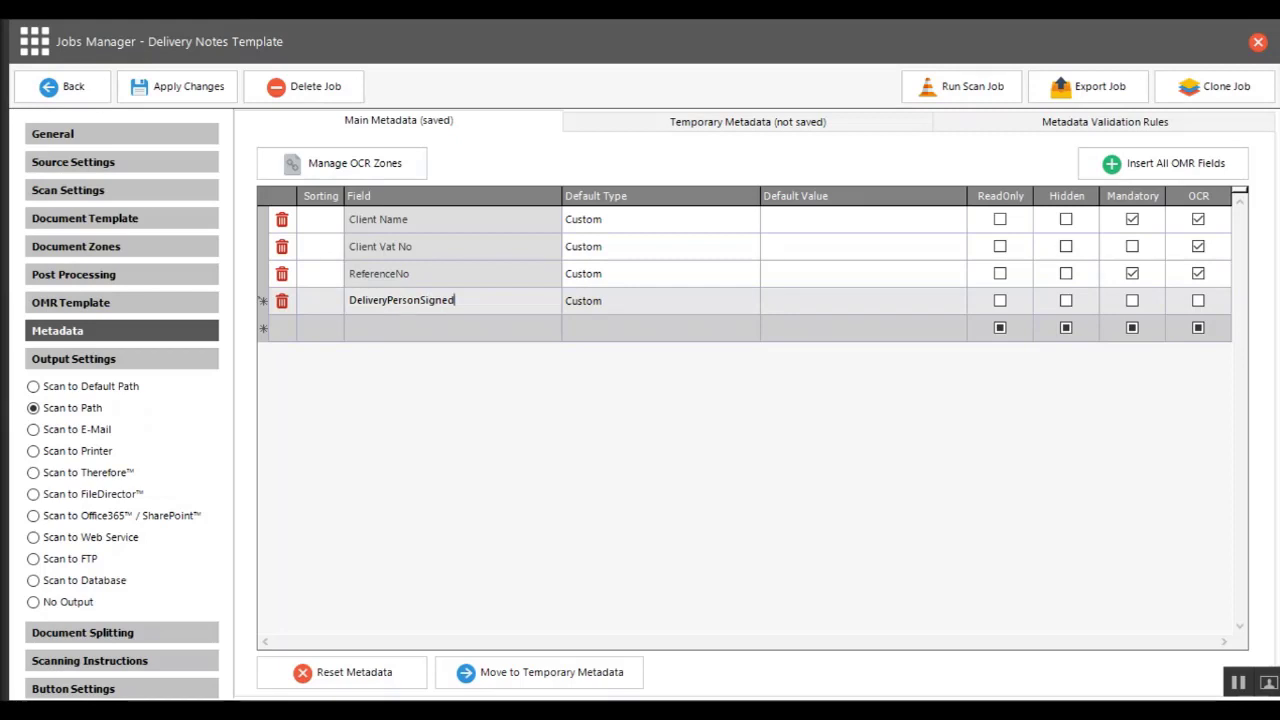
pyautogui.click(423, 338)
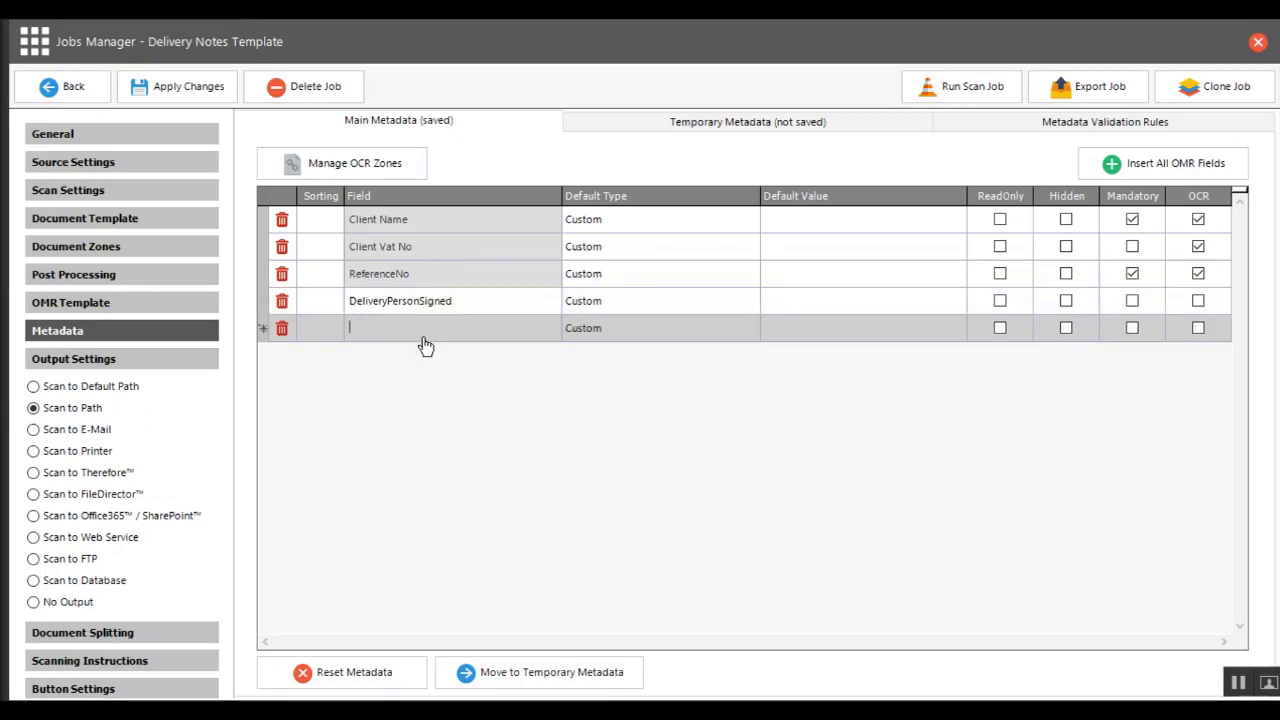
pyautogui.write('ClientSigned')
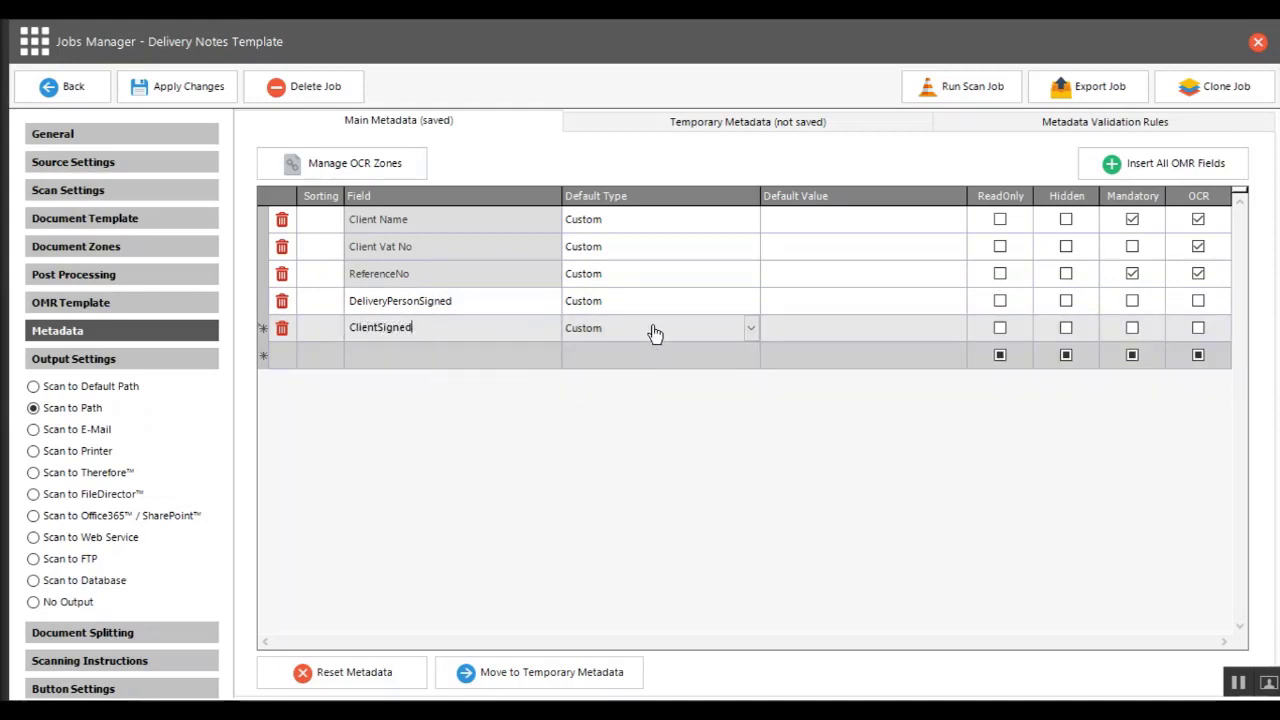
# - Set the default type of the DeliveryPersonSigned metadata field to Expression (VBScript)
pyautogui.click(545, 303)
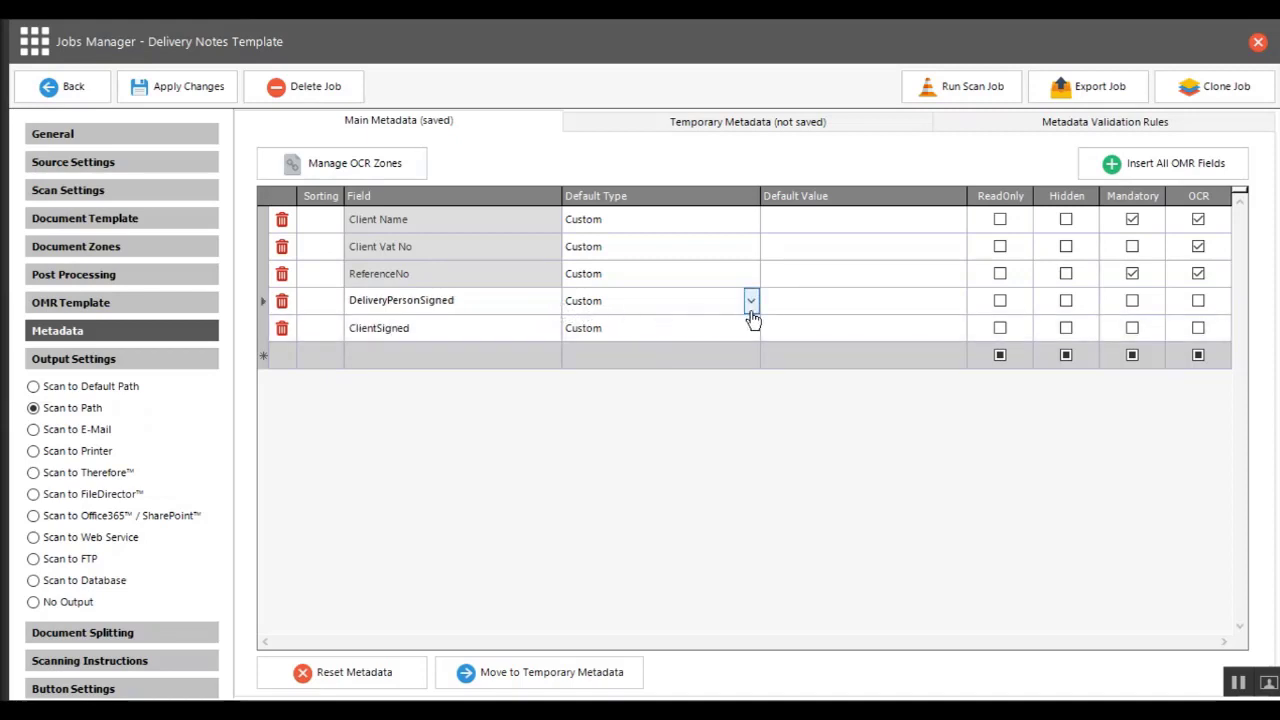
pyautogui.click(751, 305)
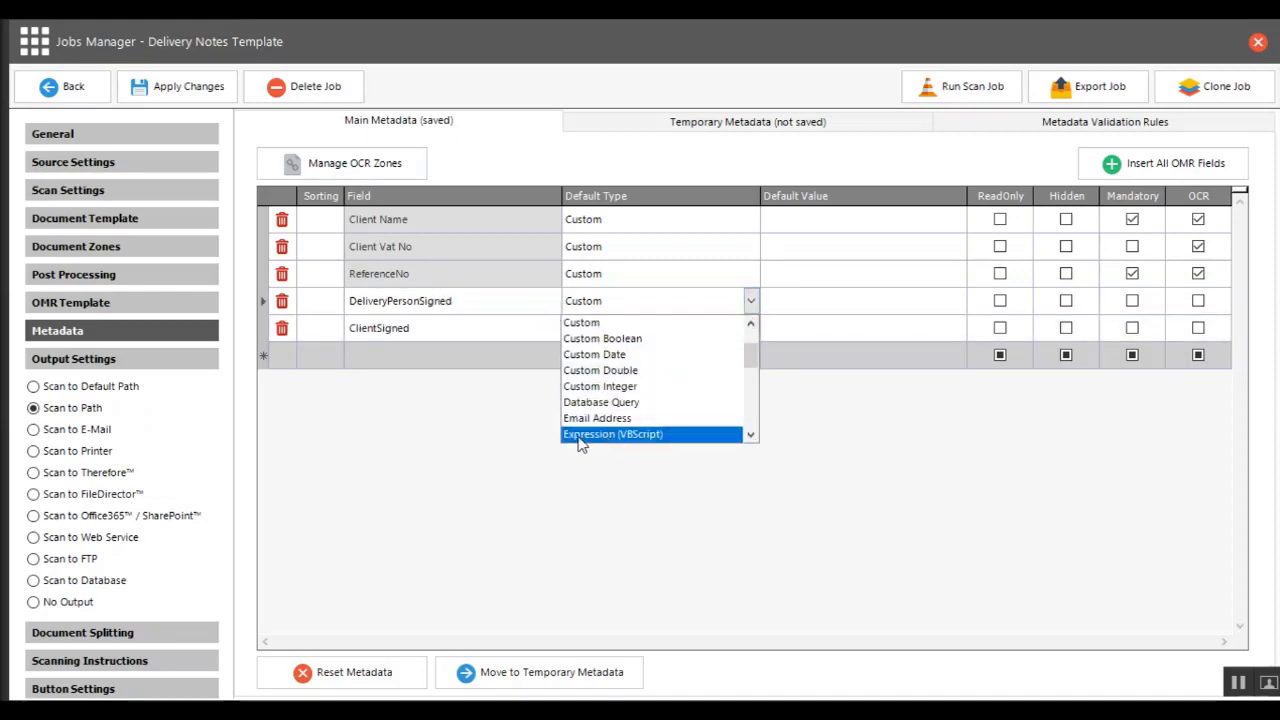
pyautogui.click(684, 438)
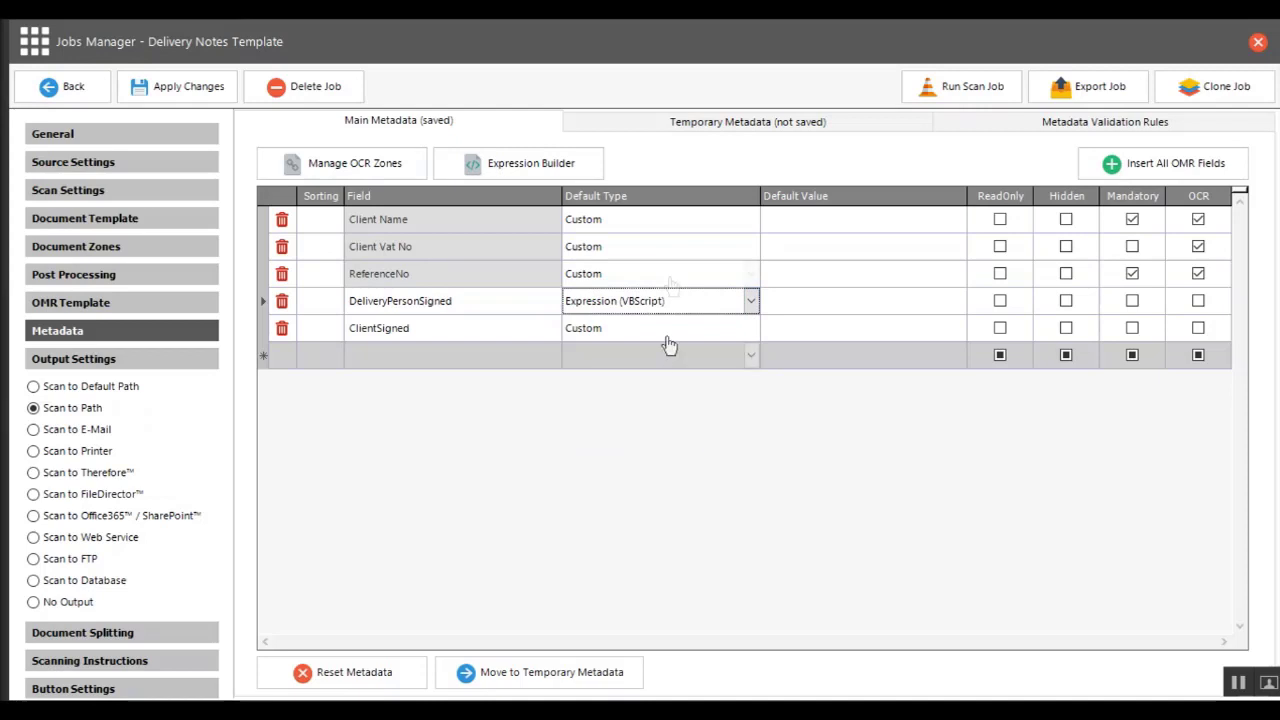
# - Open the expression builder for the DeliveryPersonSigned field and insert the IIf function into its empty expression
pyautogui.click(598, 172)
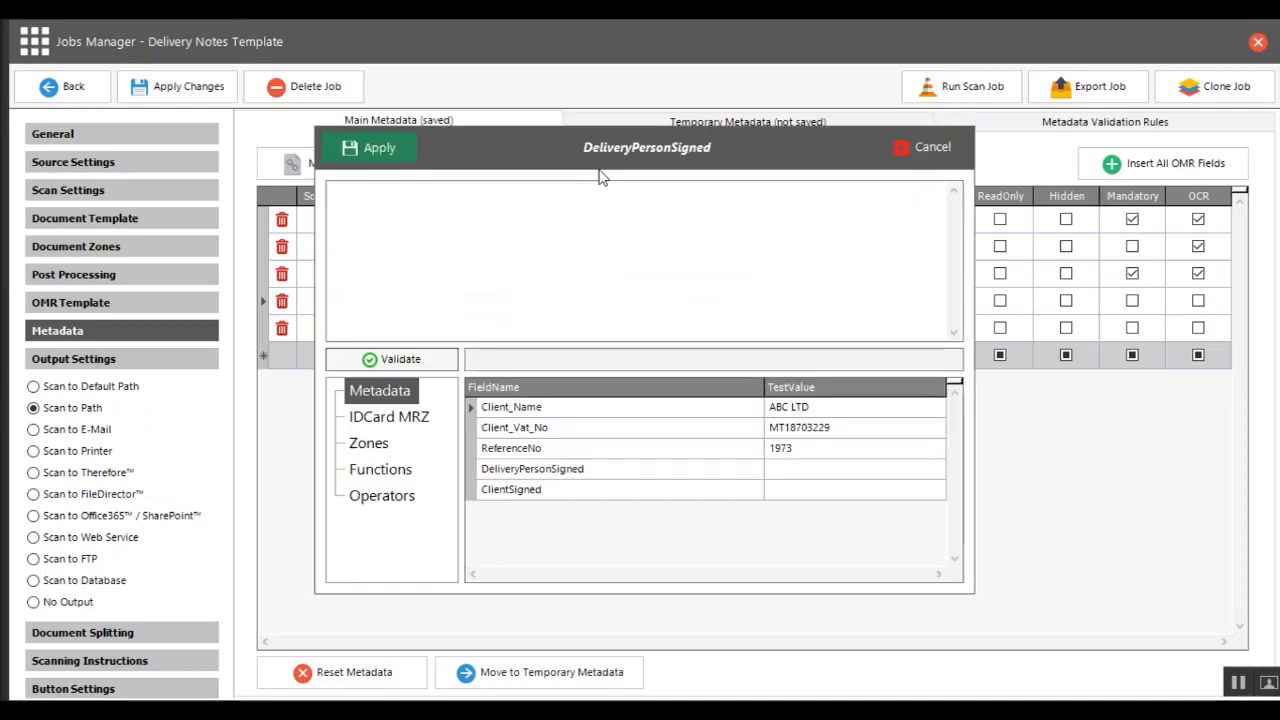
pyautogui.click(587, 191)
pyautogui.click(494, 216)
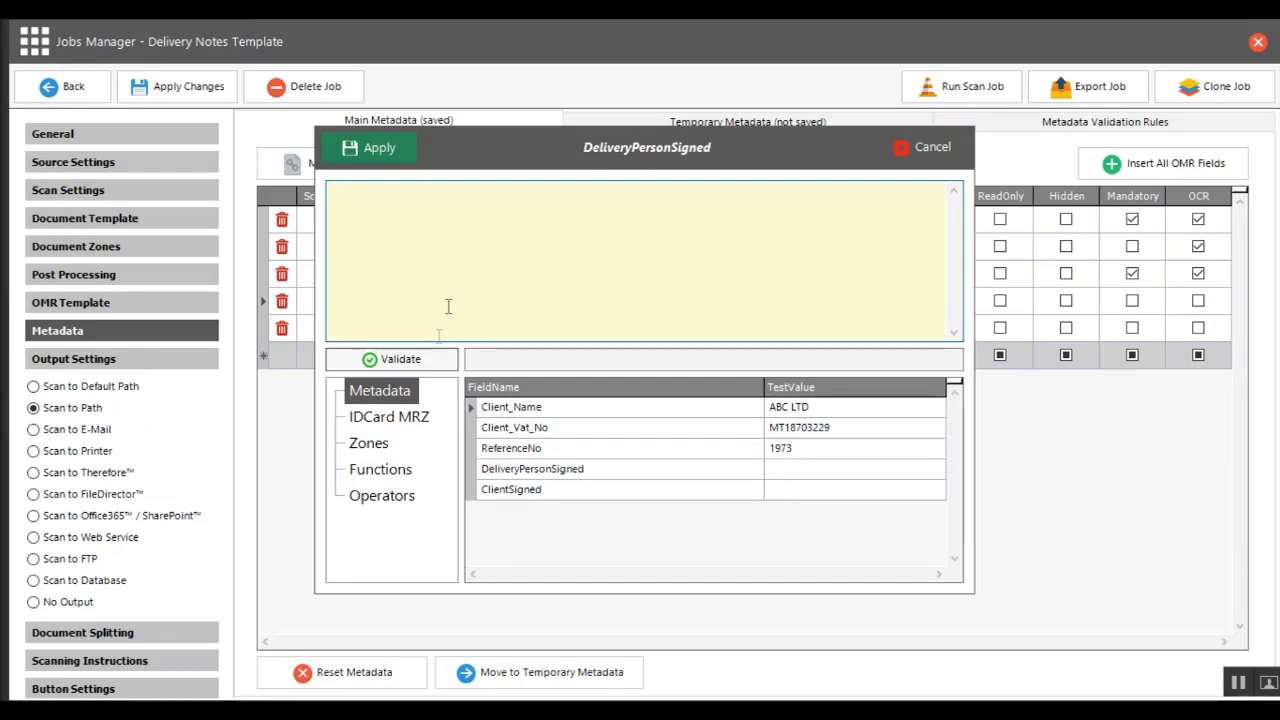
pyautogui.click(385, 476)
pyautogui.click(512, 472)
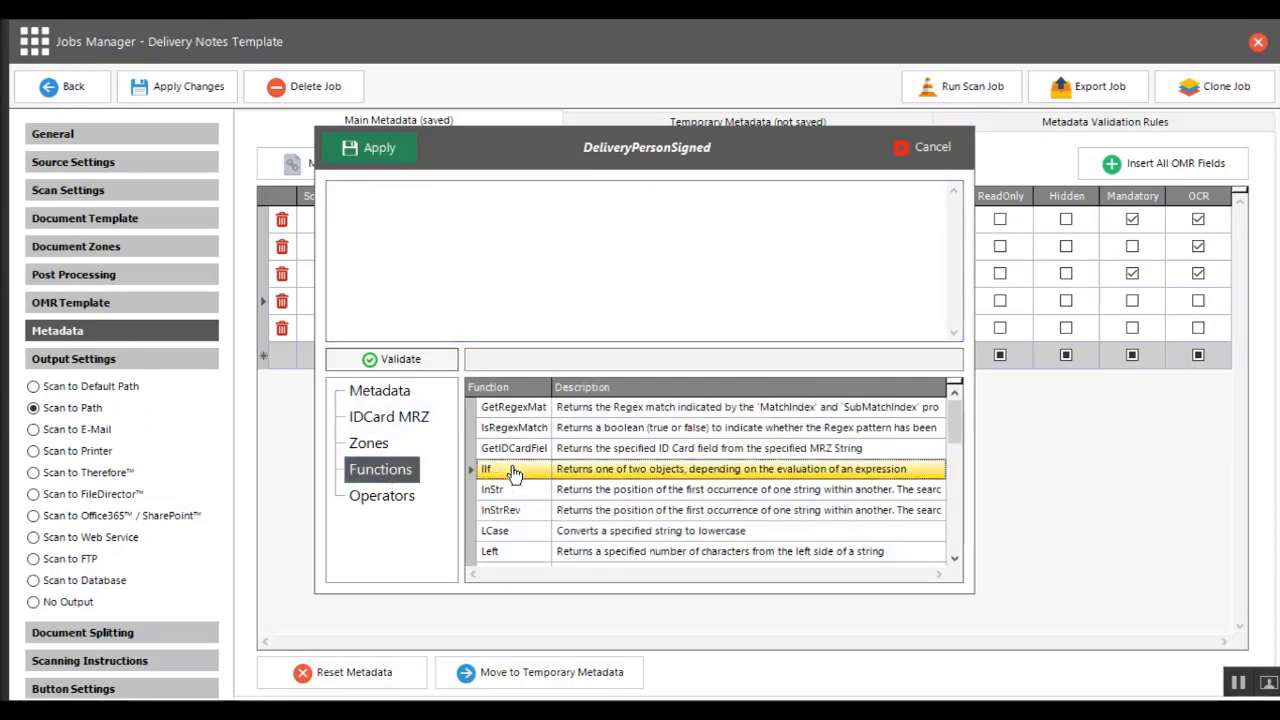
pyautogui.doubleClick(820, 477)
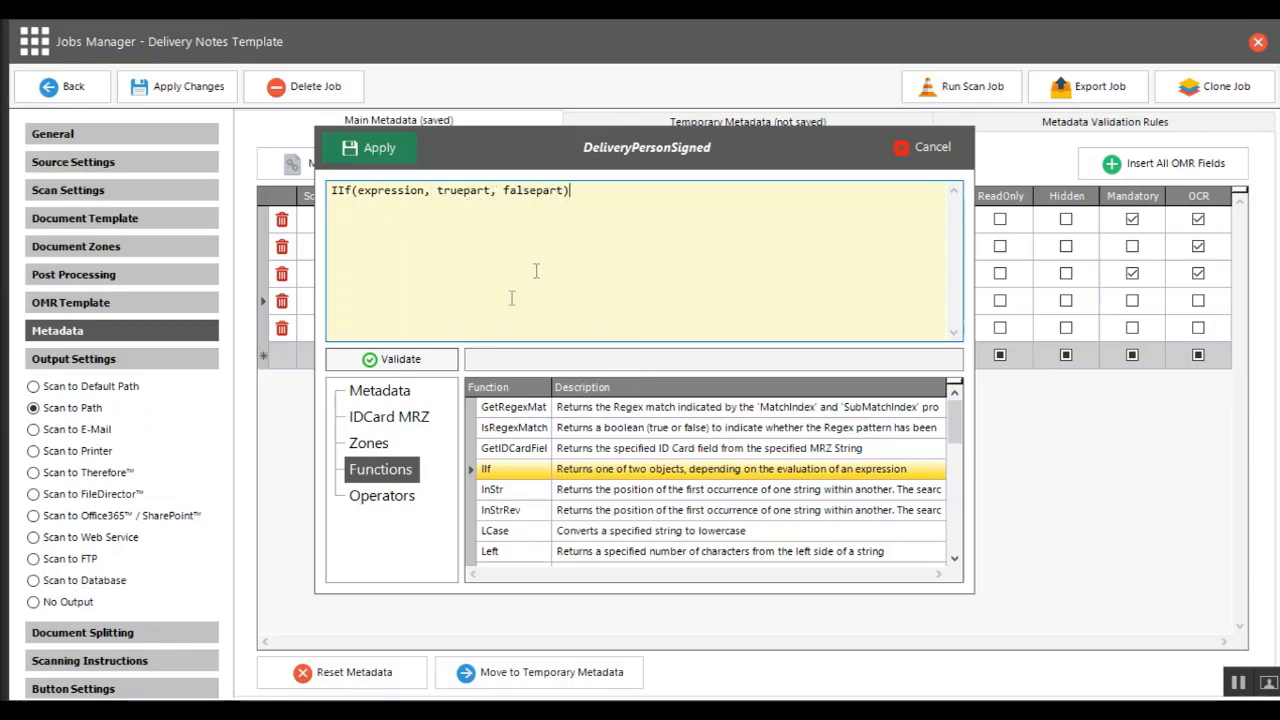
# - Set the IIf condition to the DeliveredBySigned_IsBlank zone value and its true part to "Not Signed"
pyautogui.click(379, 443)
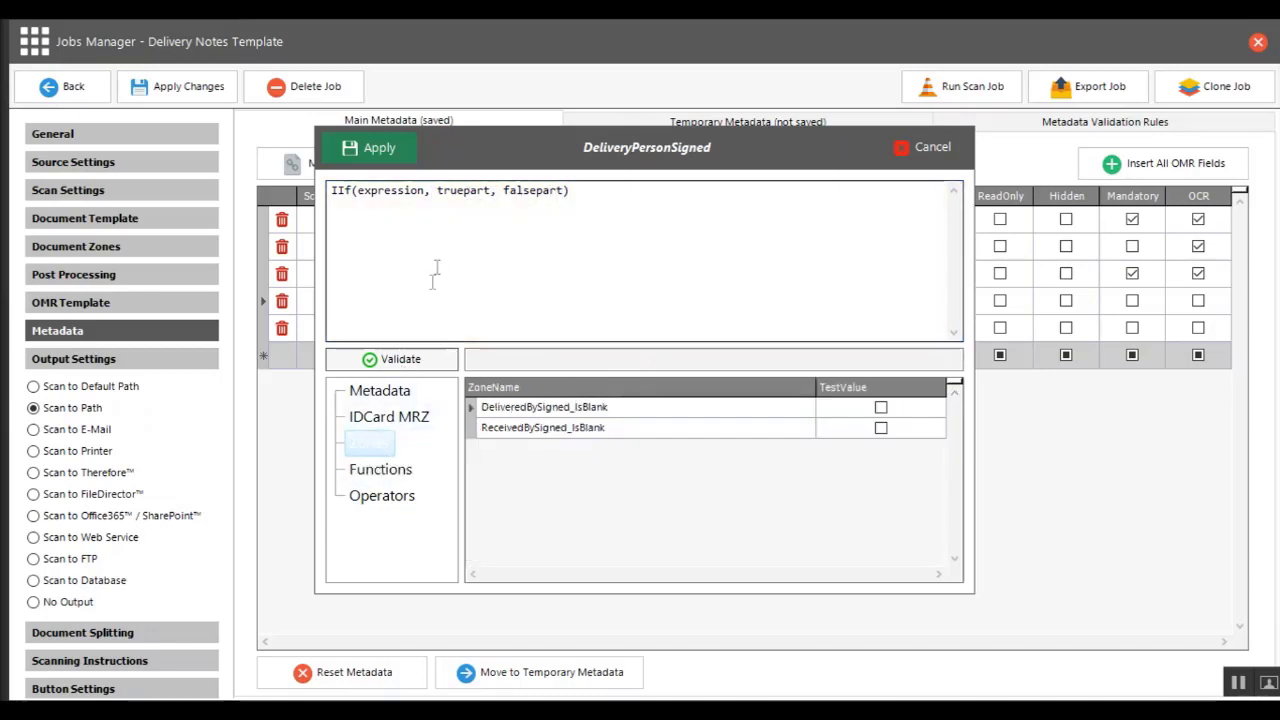
pyautogui.moveTo(427, 191); pyautogui.dragTo(373, 192)
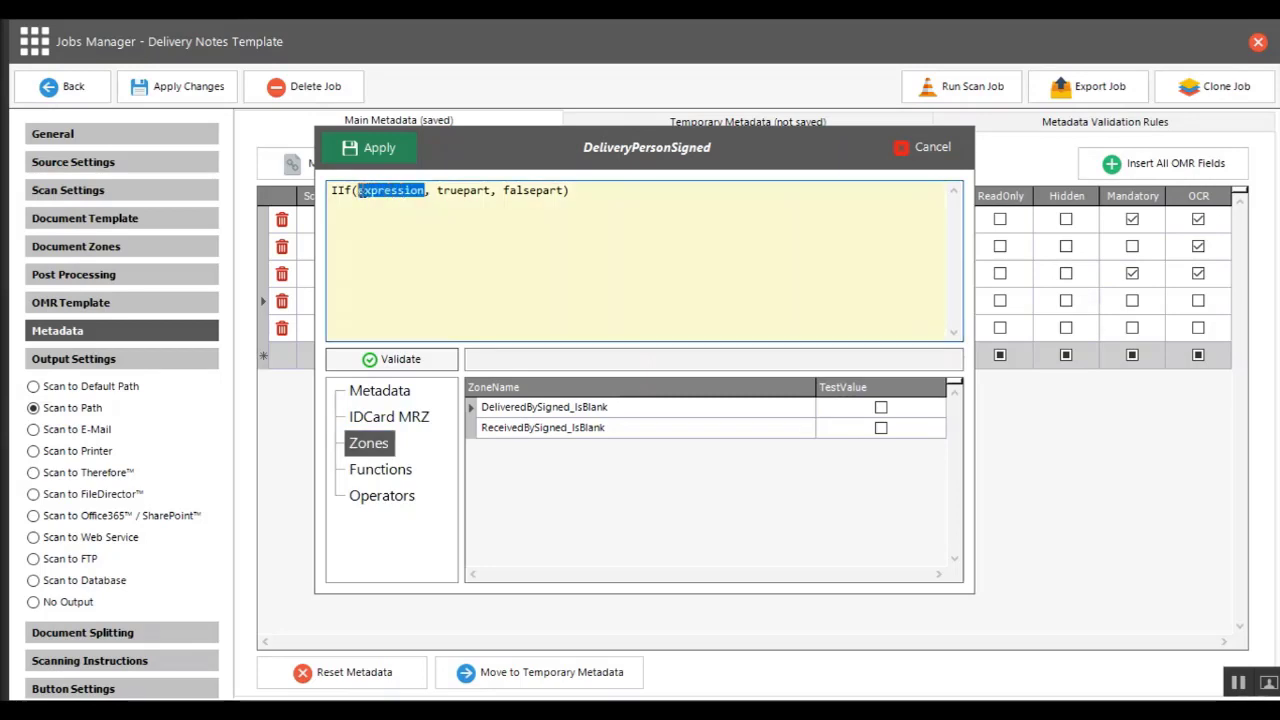
pyautogui.doubleClick(524, 416)
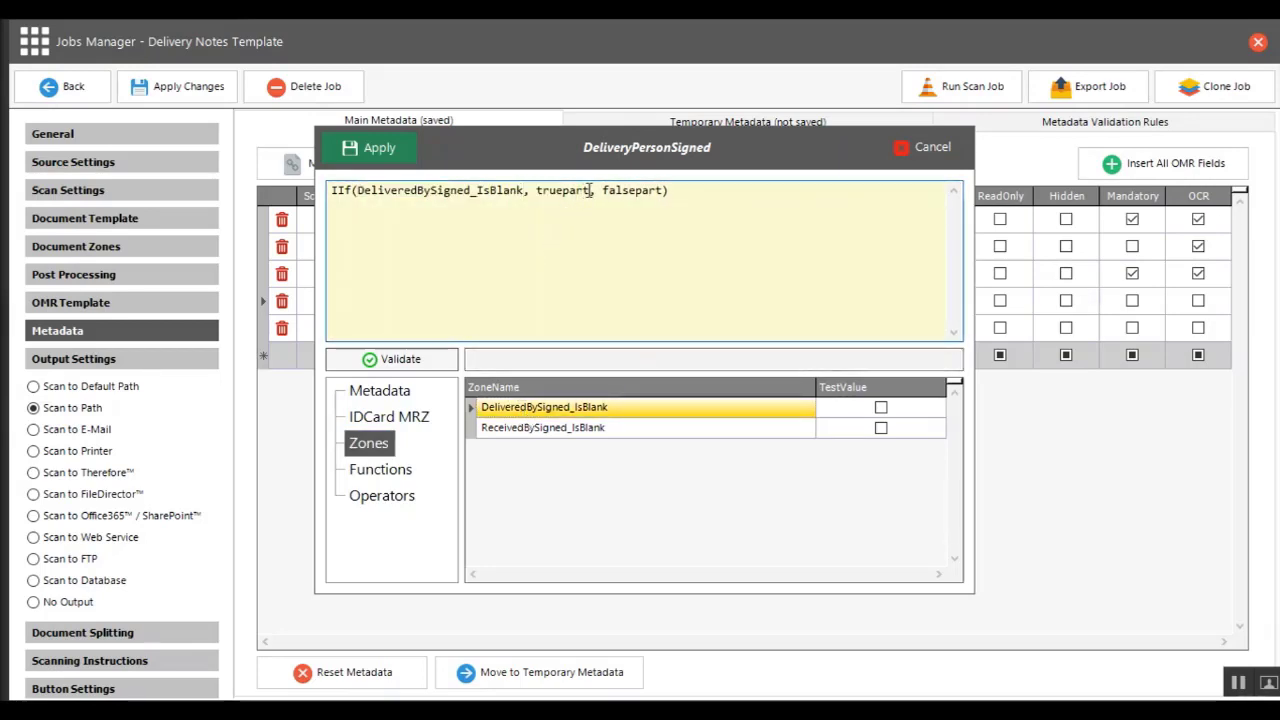
pyautogui.moveTo(590, 190); pyautogui.dragTo(545, 189)
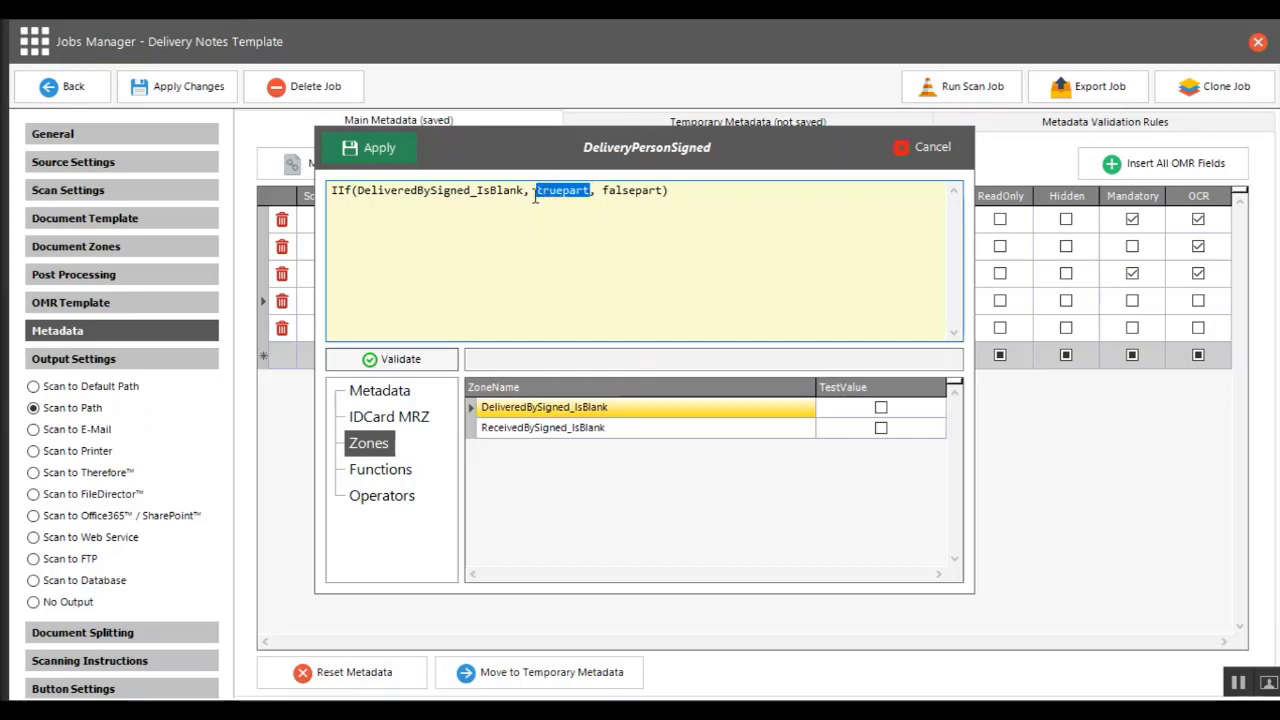
pyautogui.write('"')
pyautogui.write('Not Sig')
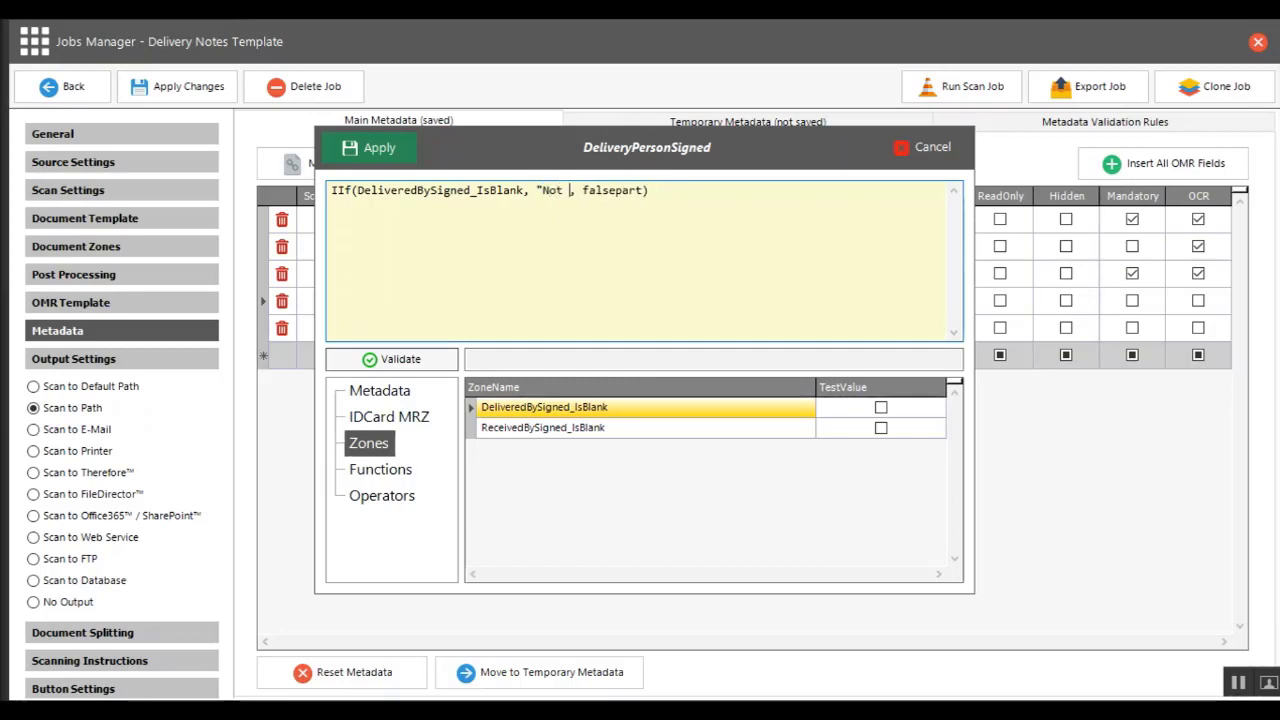
pyautogui.write('ned')
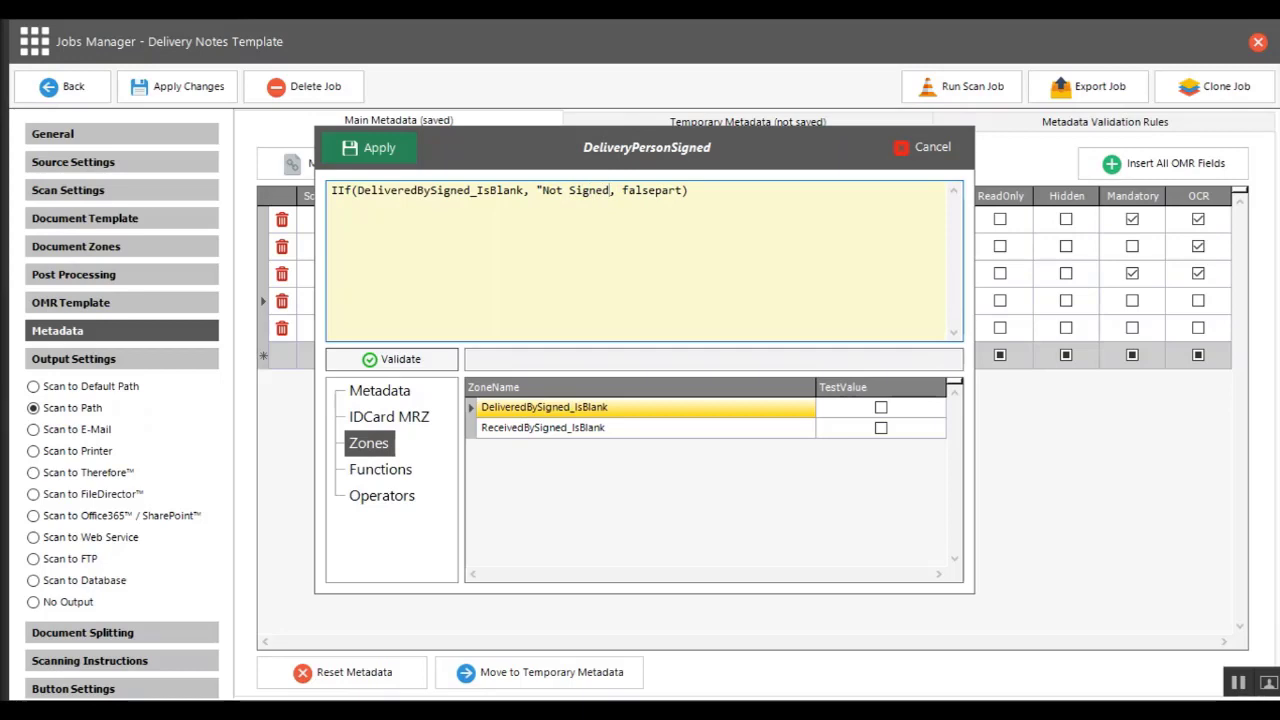
pyautogui.write('"')
# - Set the false part of the DeliveryPersonSigned expression to "Signed", then validate and apply the expression
pyautogui.moveTo(627, 190); pyautogui.dragTo(686, 197)
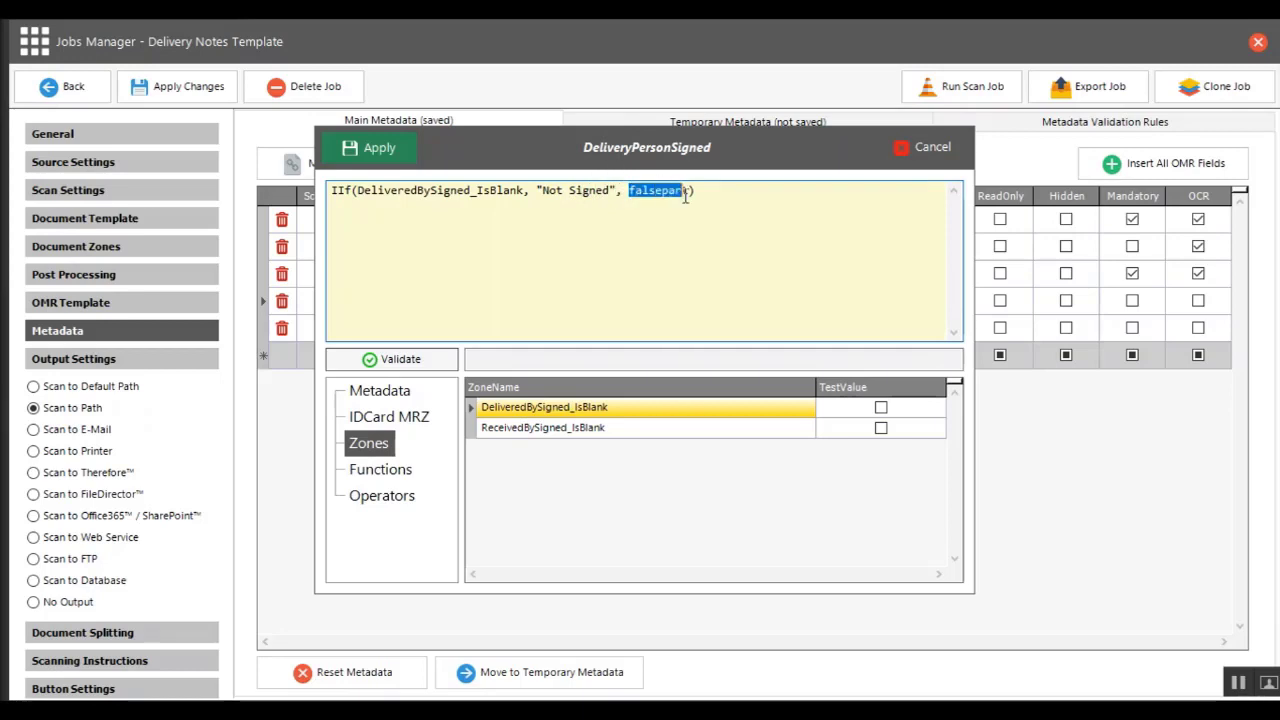
pyautogui.write('"Signed')
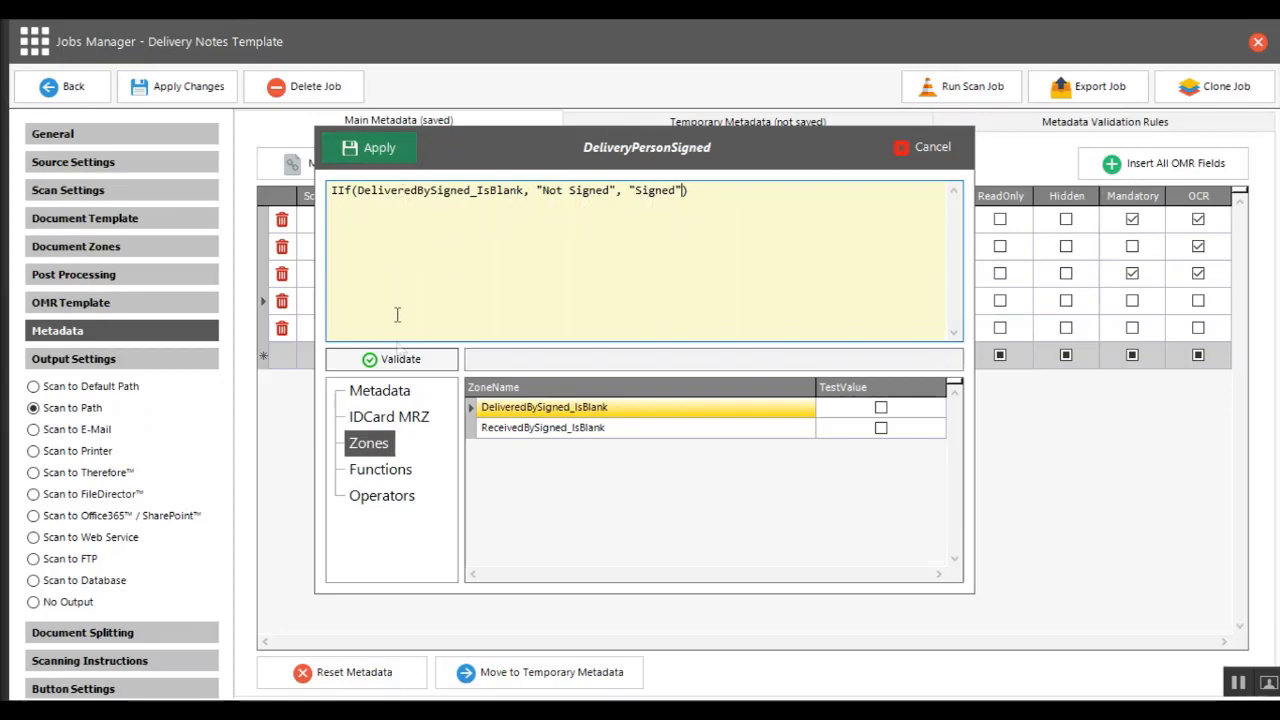
pyautogui.click(400, 360)
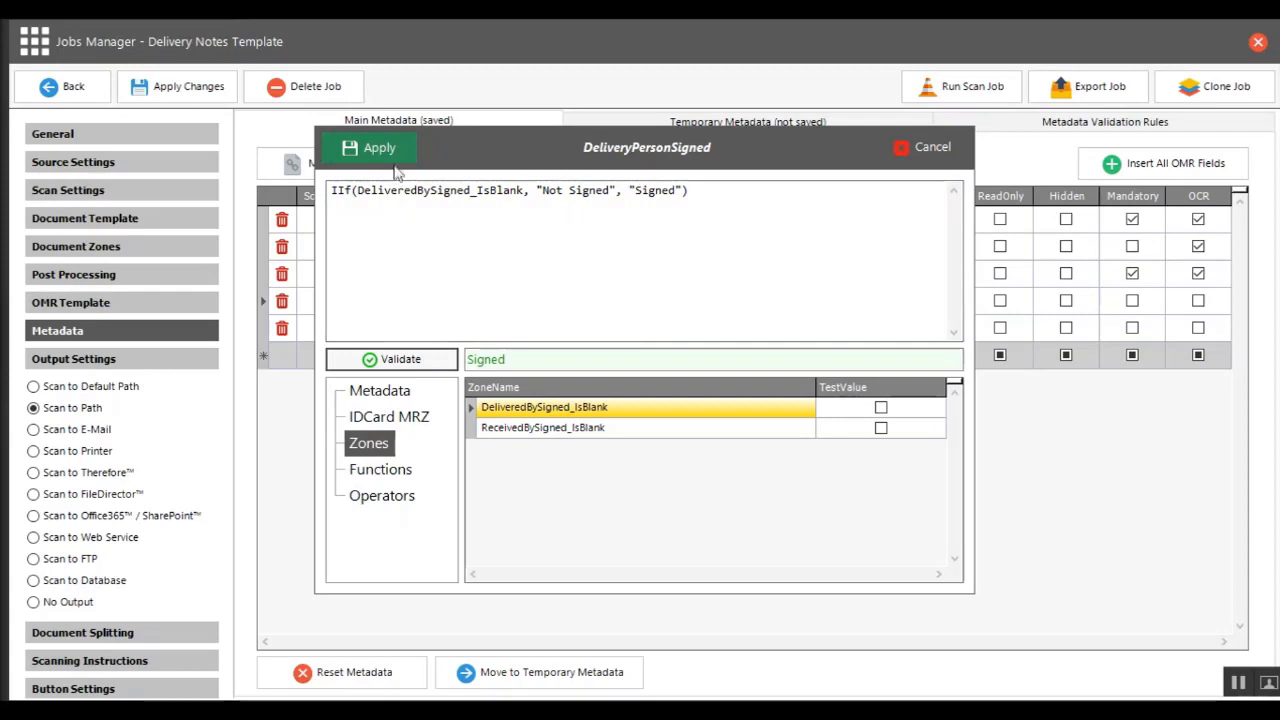
pyautogui.click(366, 147)
# - Set the ClientSigned field's default type to Expression (VBScript) and insert the IIf function into its expression
pyautogui.click(742, 329)
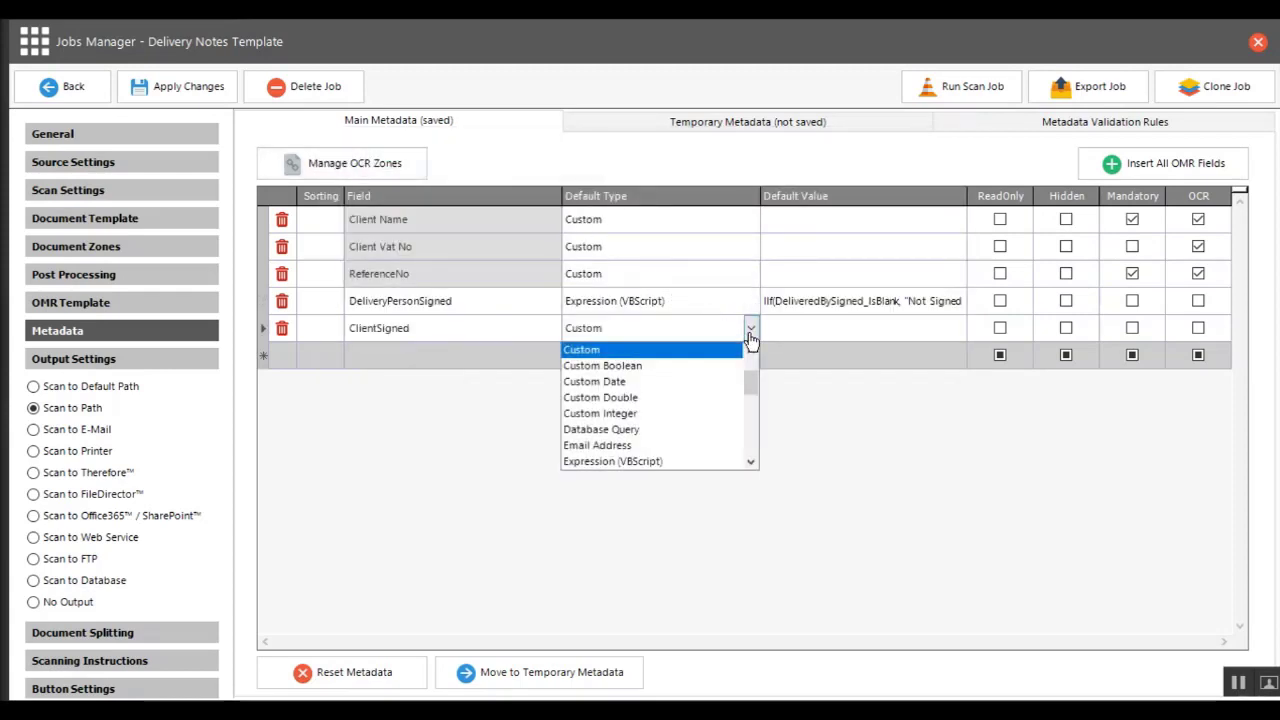
pyautogui.click(670, 461)
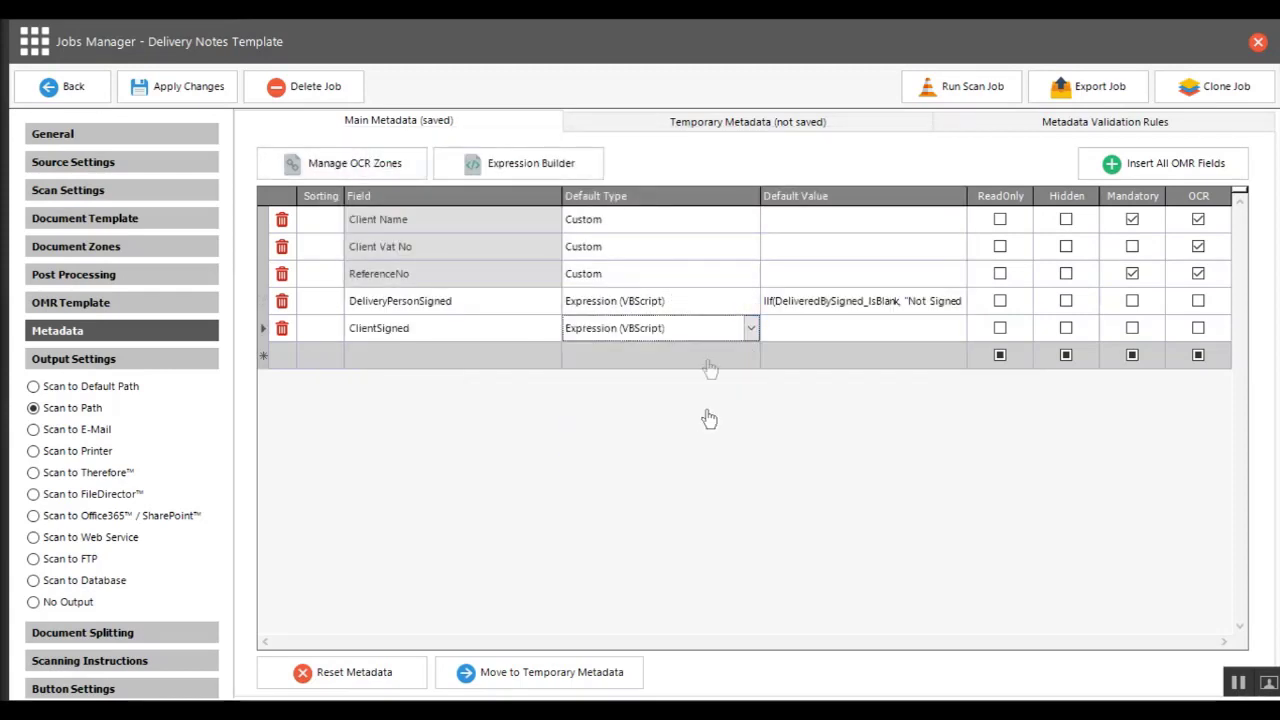
pyautogui.click(587, 172)
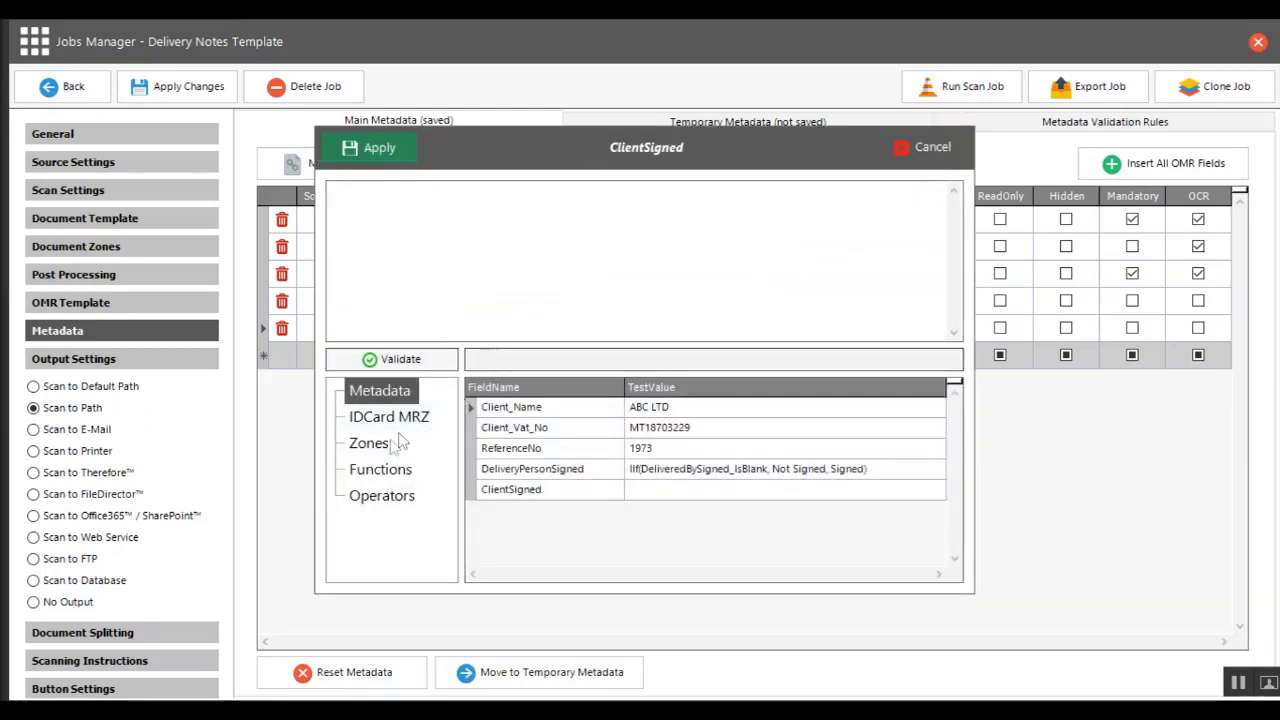
pyautogui.click(377, 478)
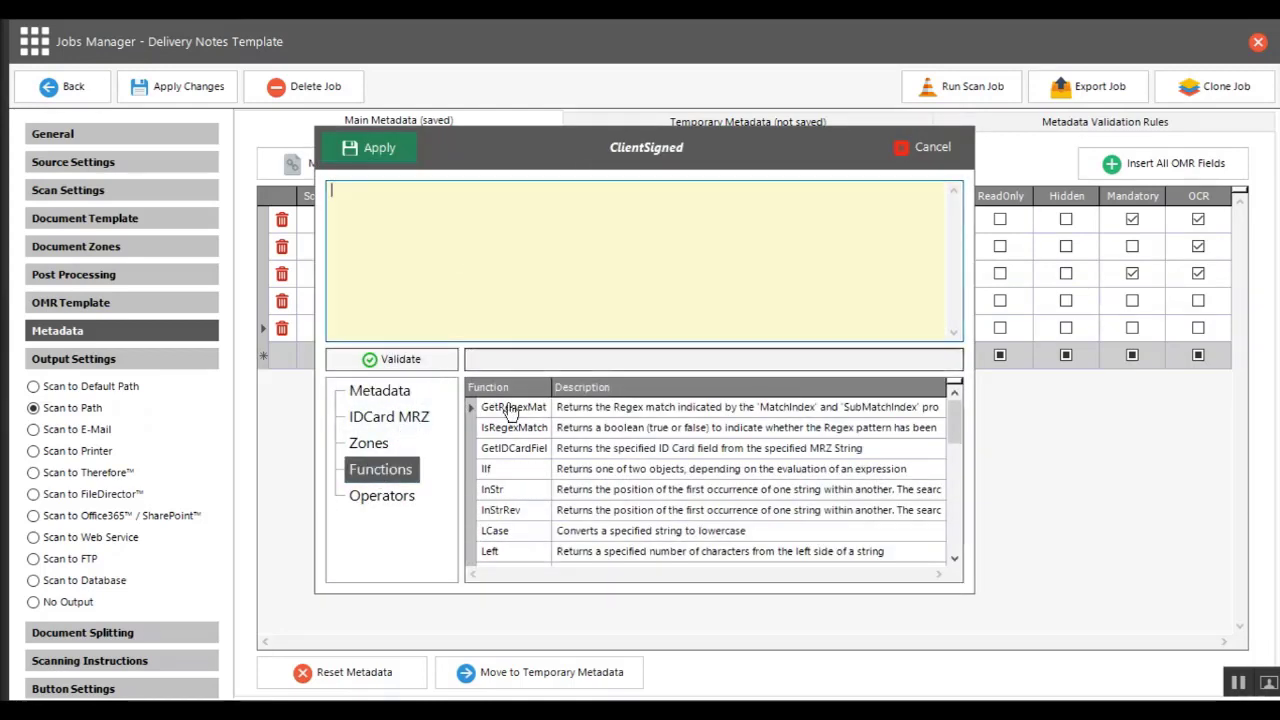
pyautogui.doubleClick(515, 477)
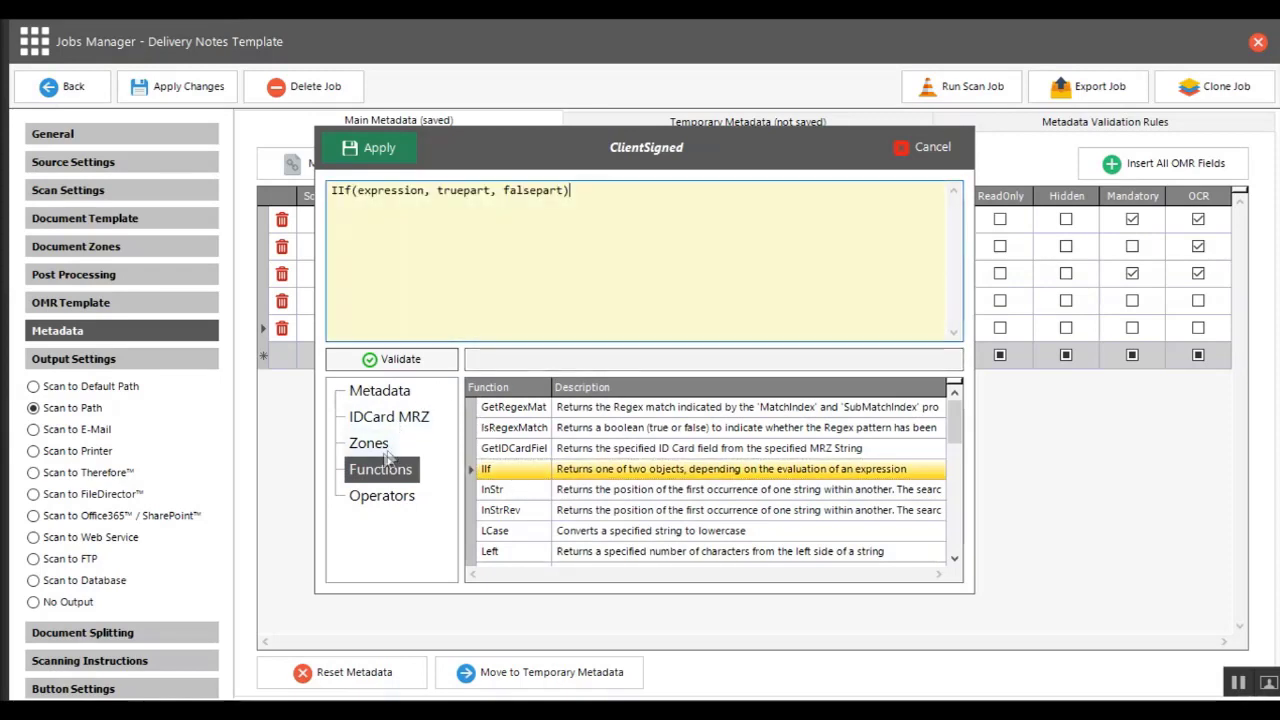
# - Set the ClientSigned expression's condition to ReceivedBySigned_IsBlank and its true part to "Not Signed"
pyautogui.click(384, 447)
pyautogui.moveTo(428, 190); pyautogui.dragTo(357, 190)
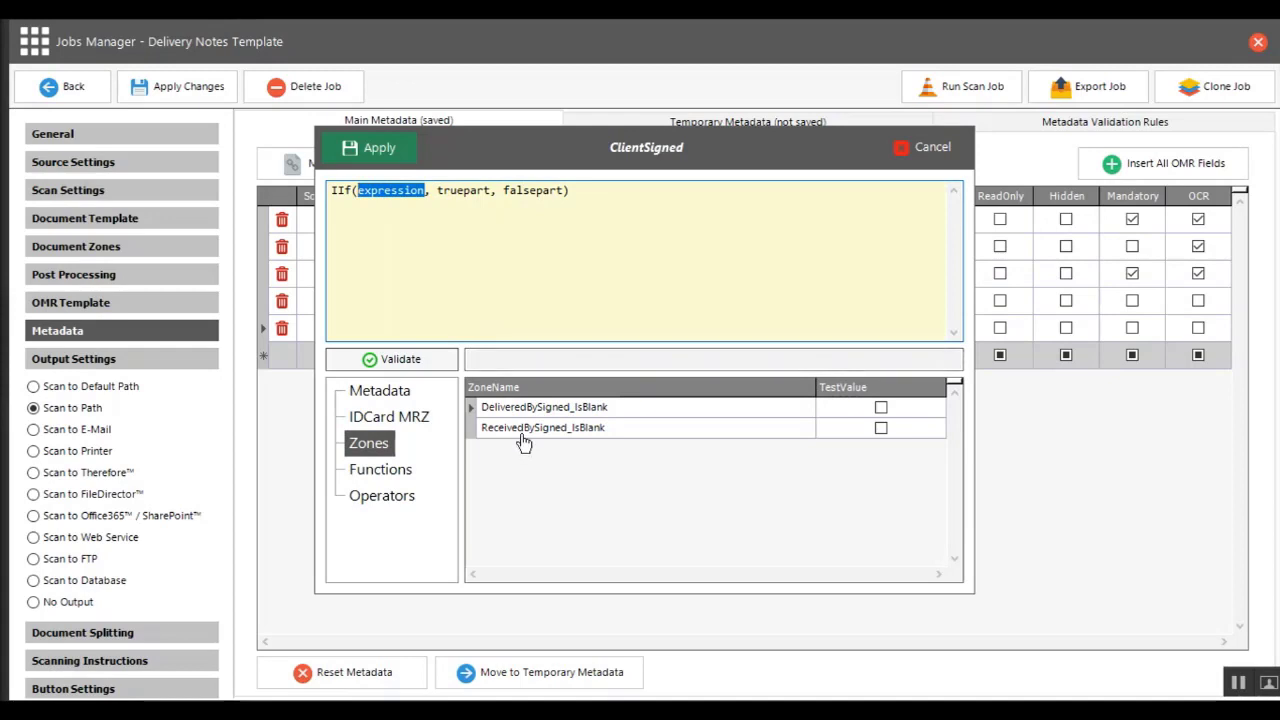
pyautogui.doubleClick(521, 430)
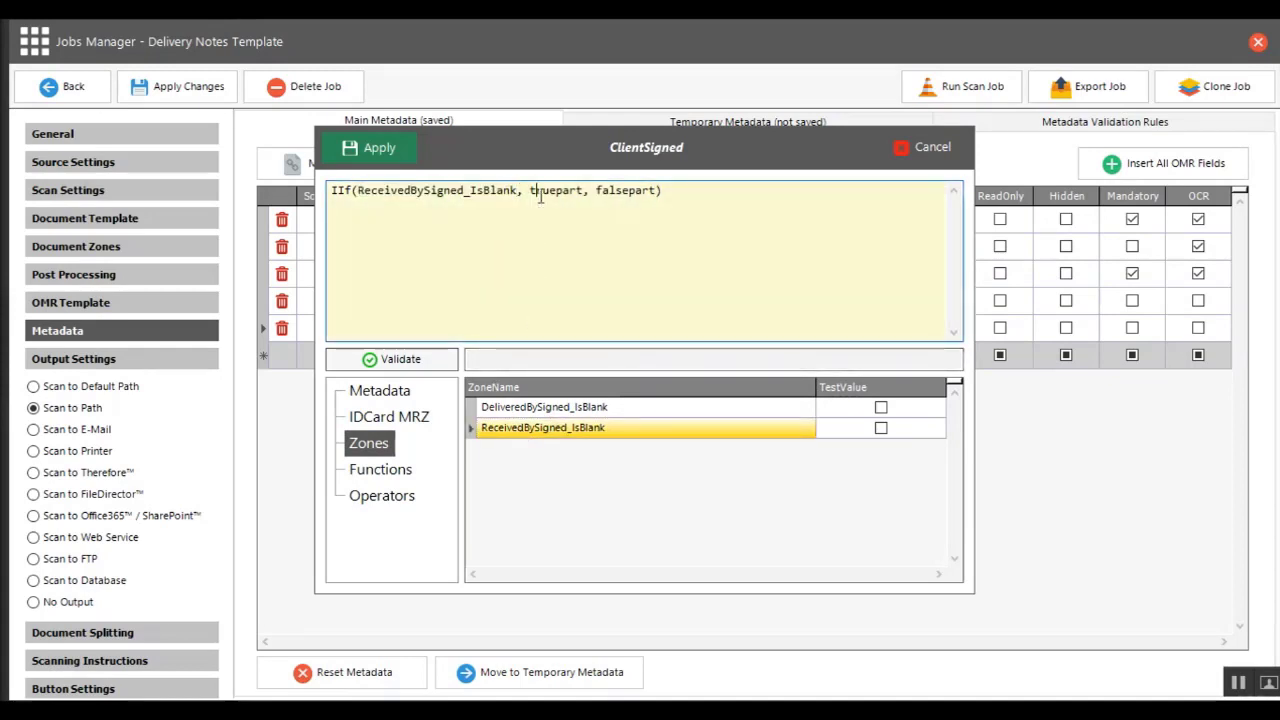
pyautogui.doubleClick(545, 190)
pyautogui.moveTo(588, 190); pyautogui.dragTo(524, 192)
pyautogui.write('"Not Sig')
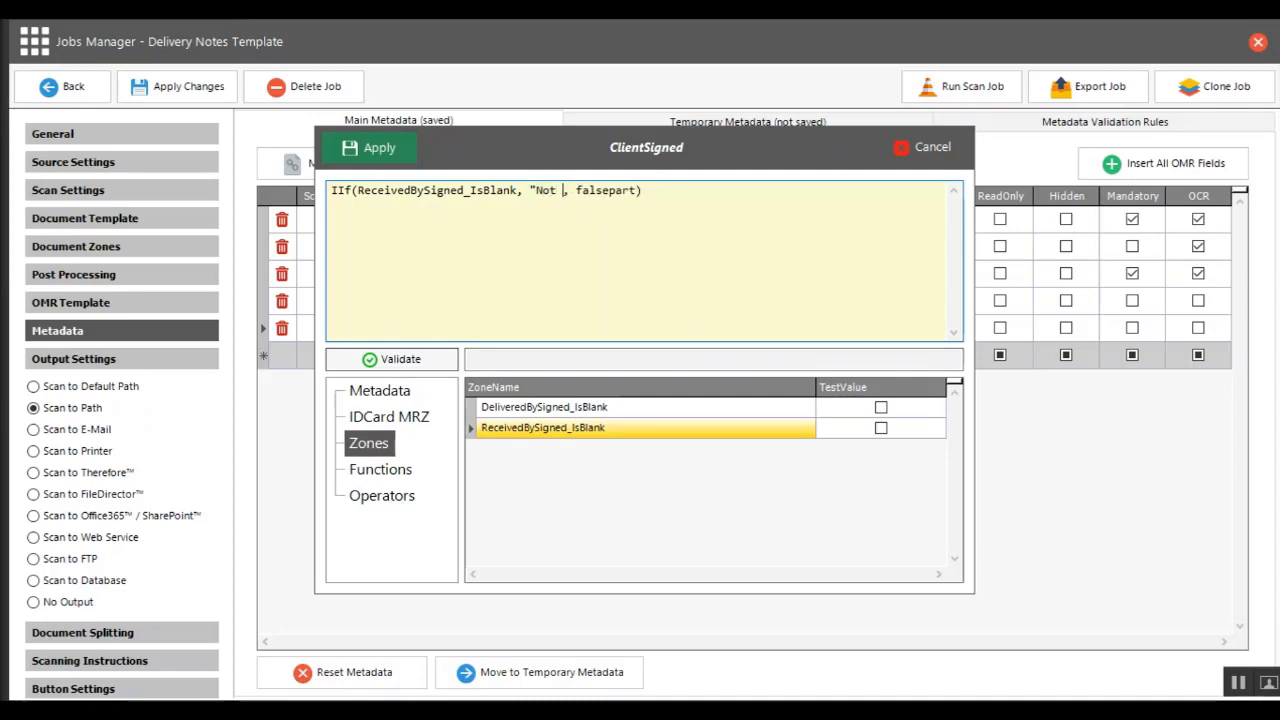
pyautogui.write('ned')
pyautogui.write('"')
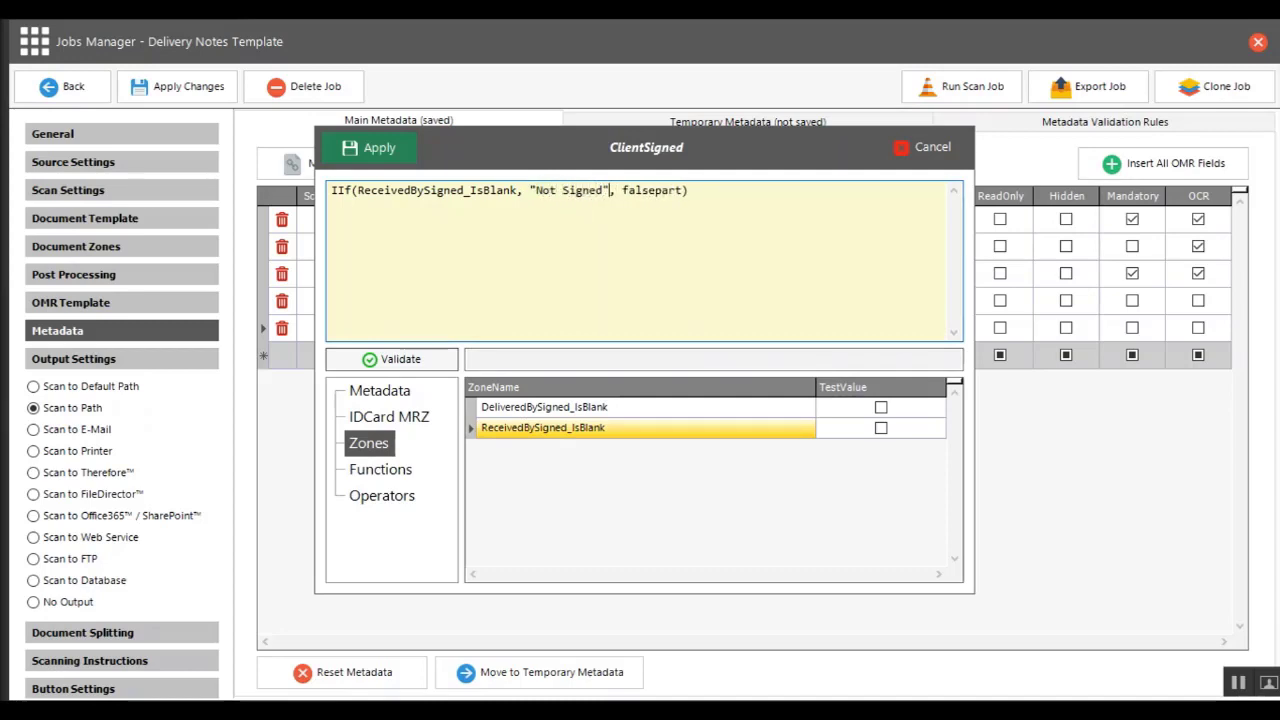
# - Set the false part of the ClientSigned expression to "Signed", apply the expression and save the job changes
pyautogui.moveTo(621, 190); pyautogui.dragTo(678, 191)
pyautogui.write('"Signed')
pyautogui.click(405, 148)
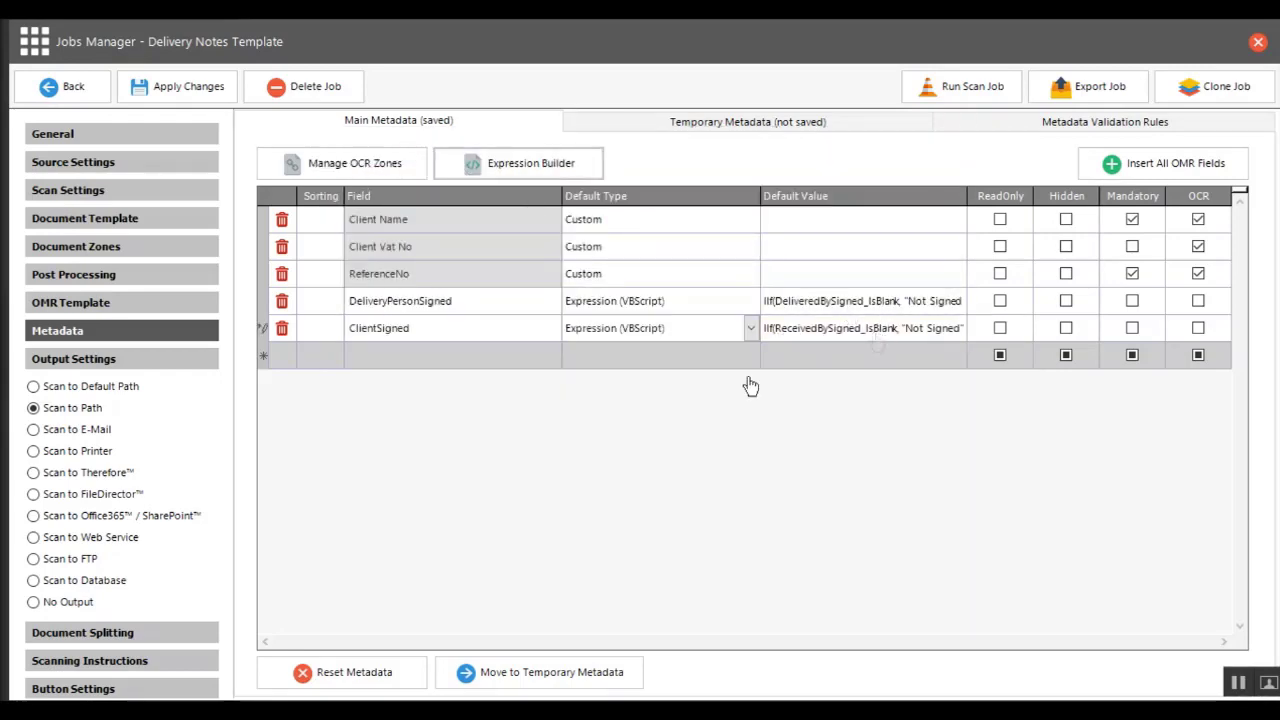
pyautogui.click(165, 98)
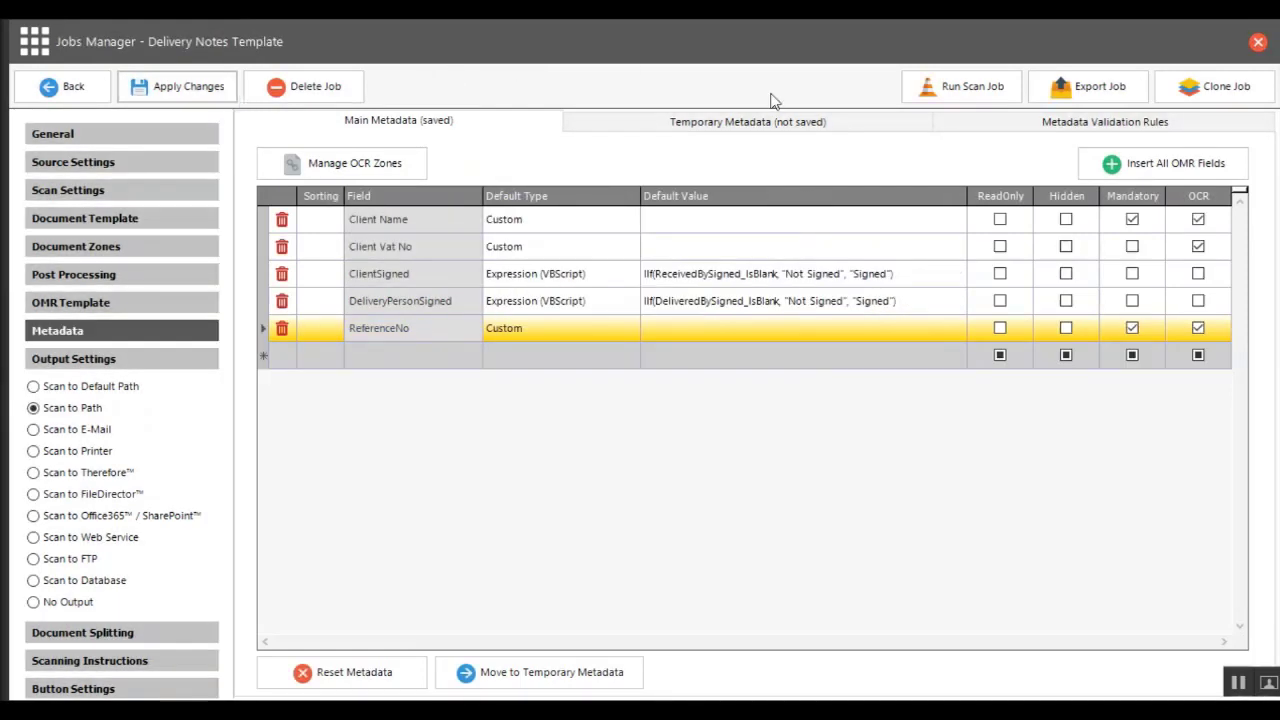
# - Run the scan job, agreeing to save it first, and import all the PDF files from _InFolder using the advanced multiple-file import
pyautogui.click(953, 103)
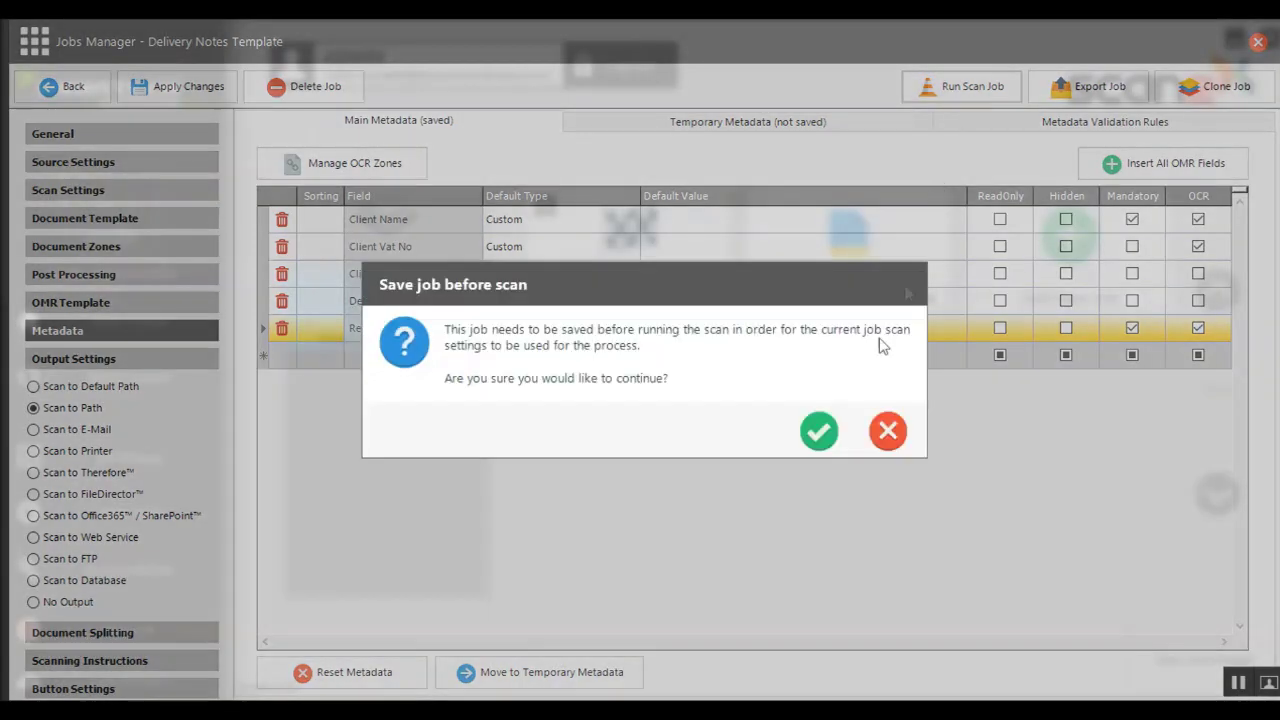
pyautogui.click(822, 436)
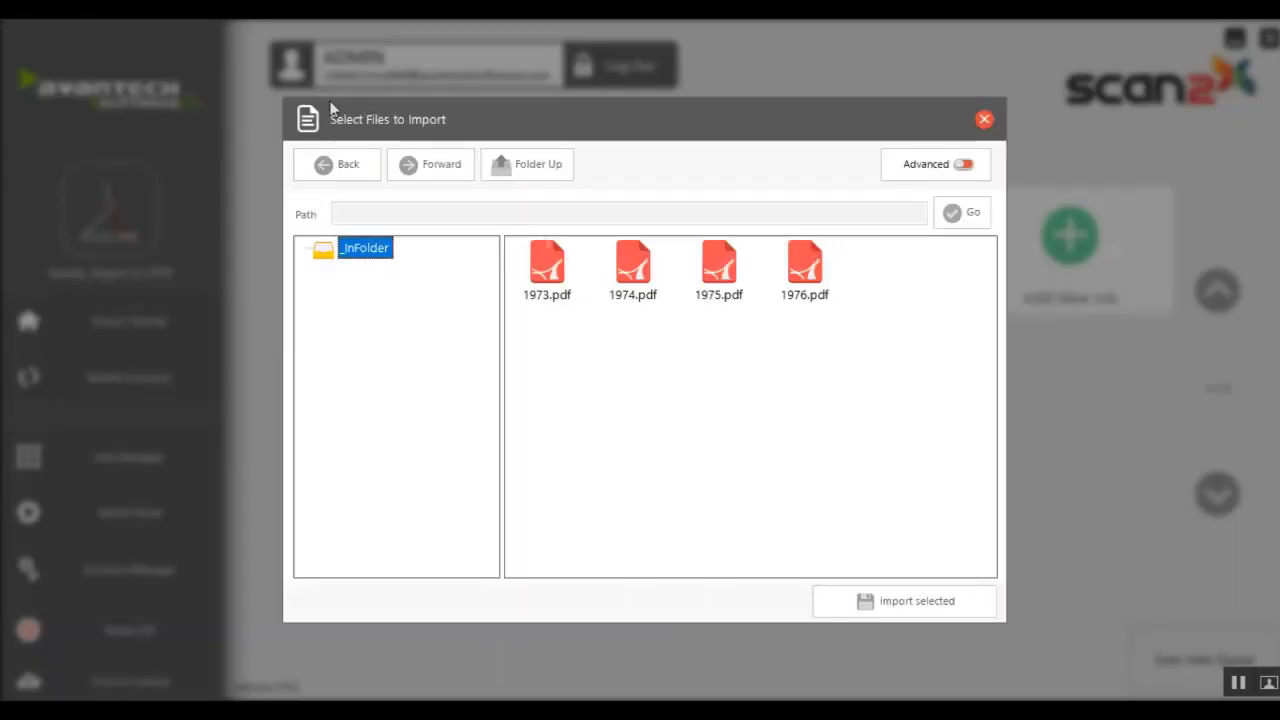
pyautogui.click(965, 165)
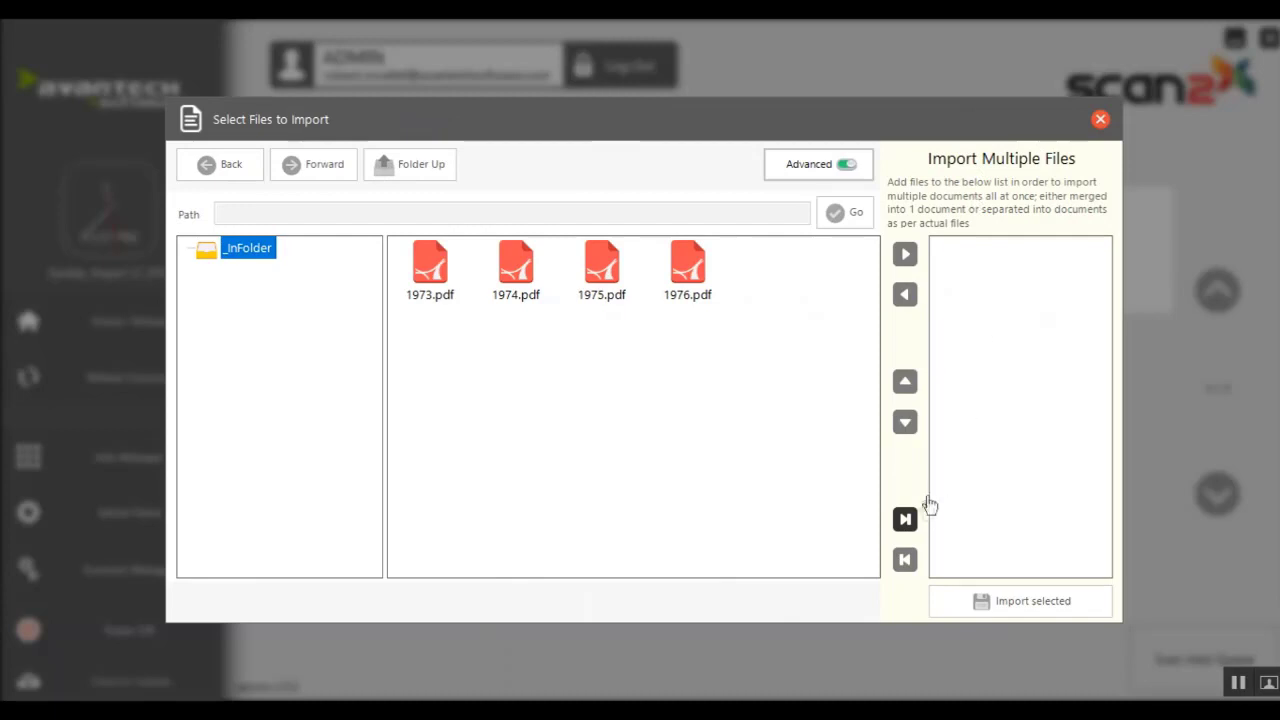
pyautogui.click(905, 519)
pyautogui.click(1070, 606)
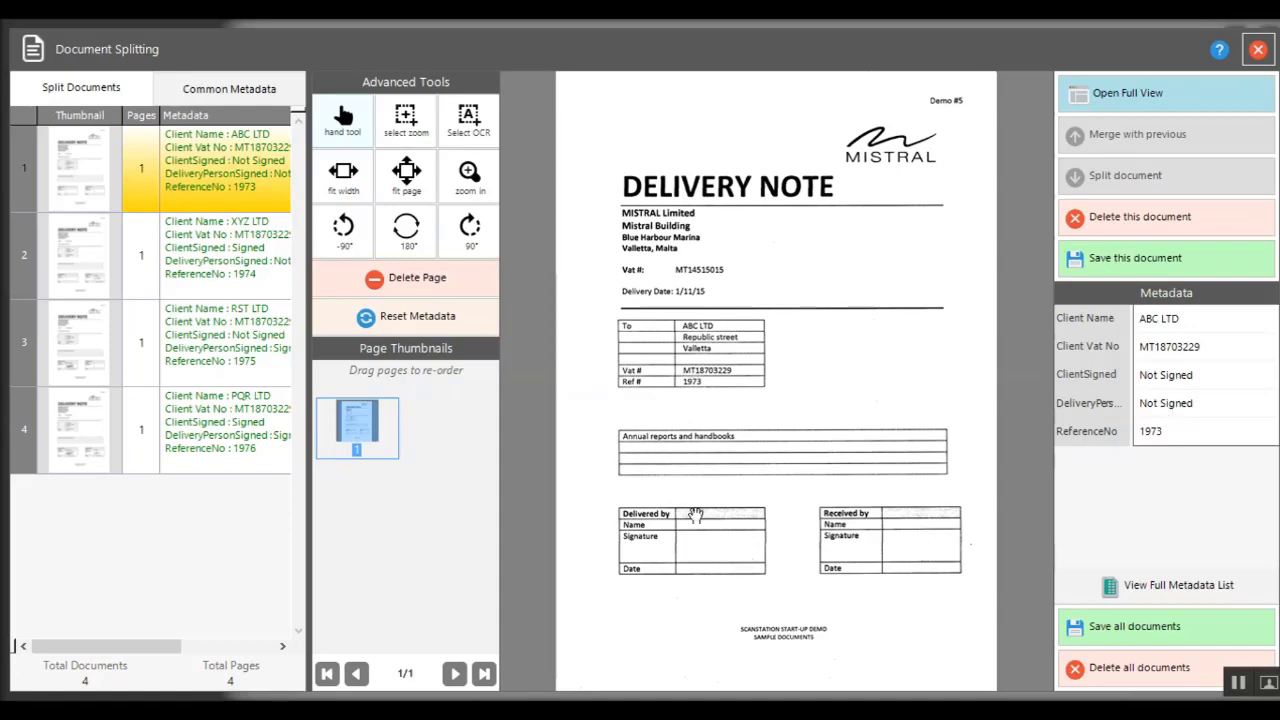
# - Check the signature metadata of documents 1974, 1975 and 1976 against their pages, then save all documents and confirm
pyautogui.click(237, 278)
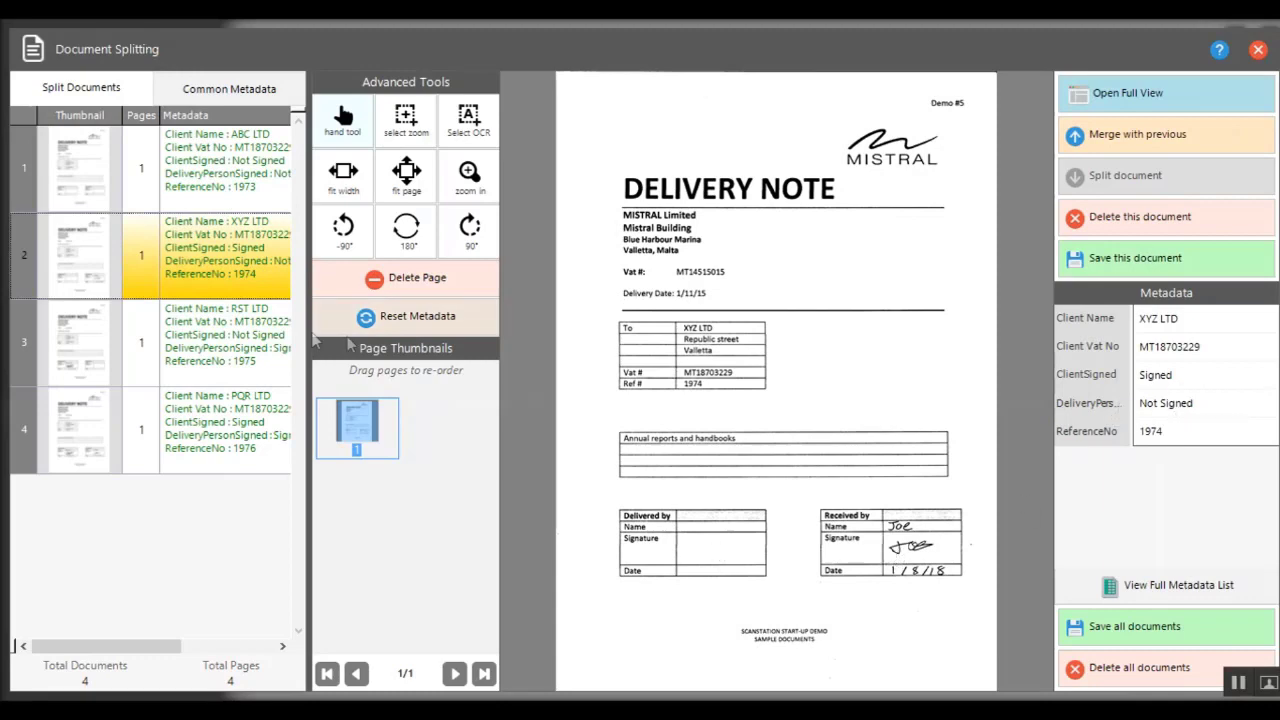
pyautogui.click(205, 330)
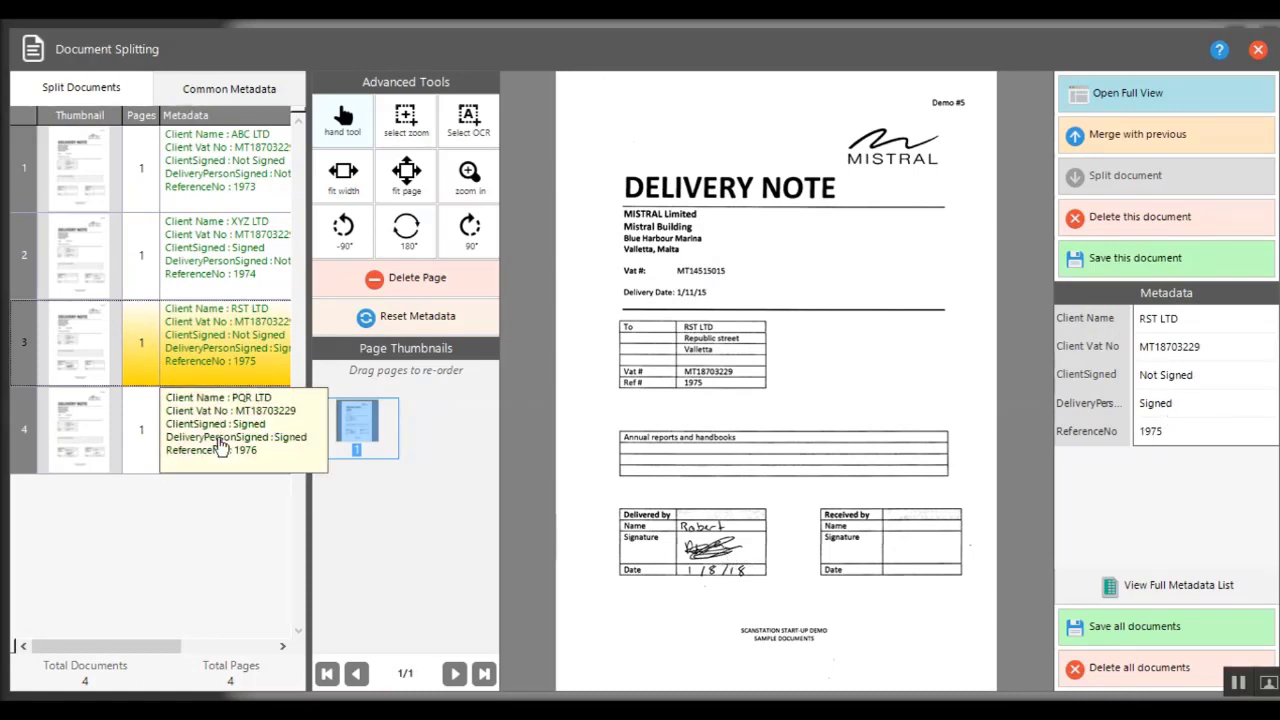
pyautogui.click(220, 445)
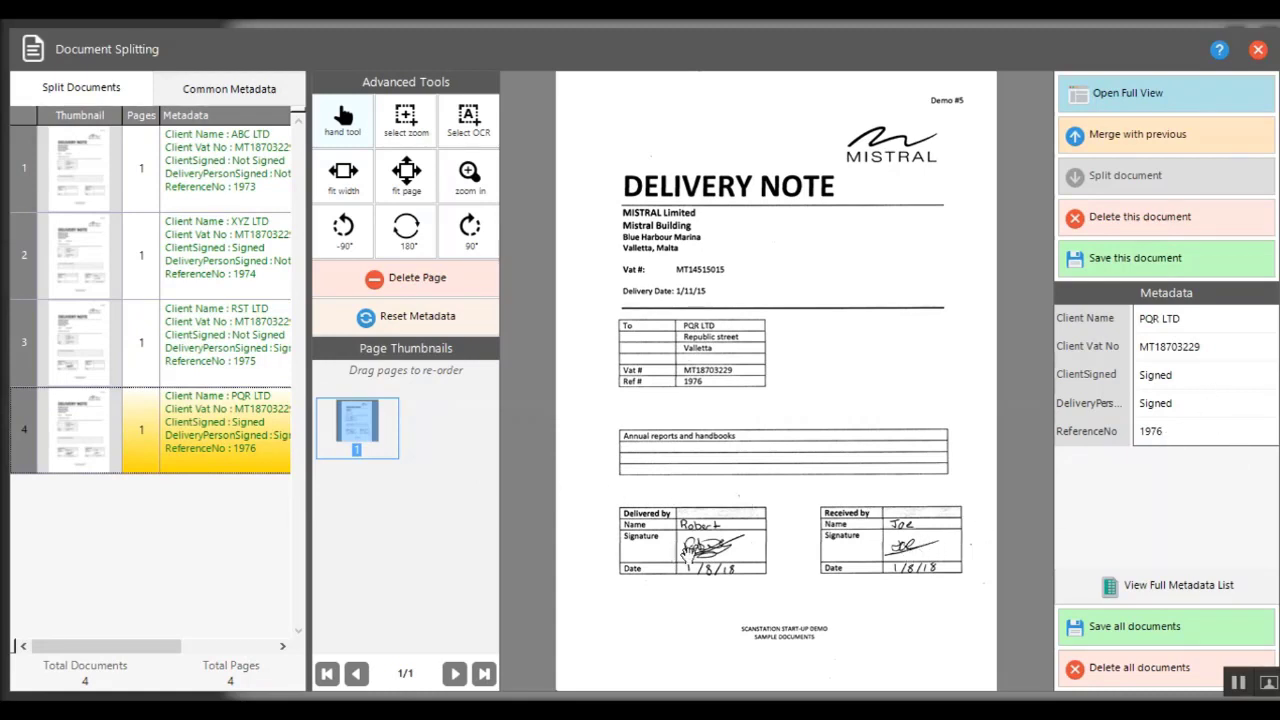
pyautogui.click(1103, 628)
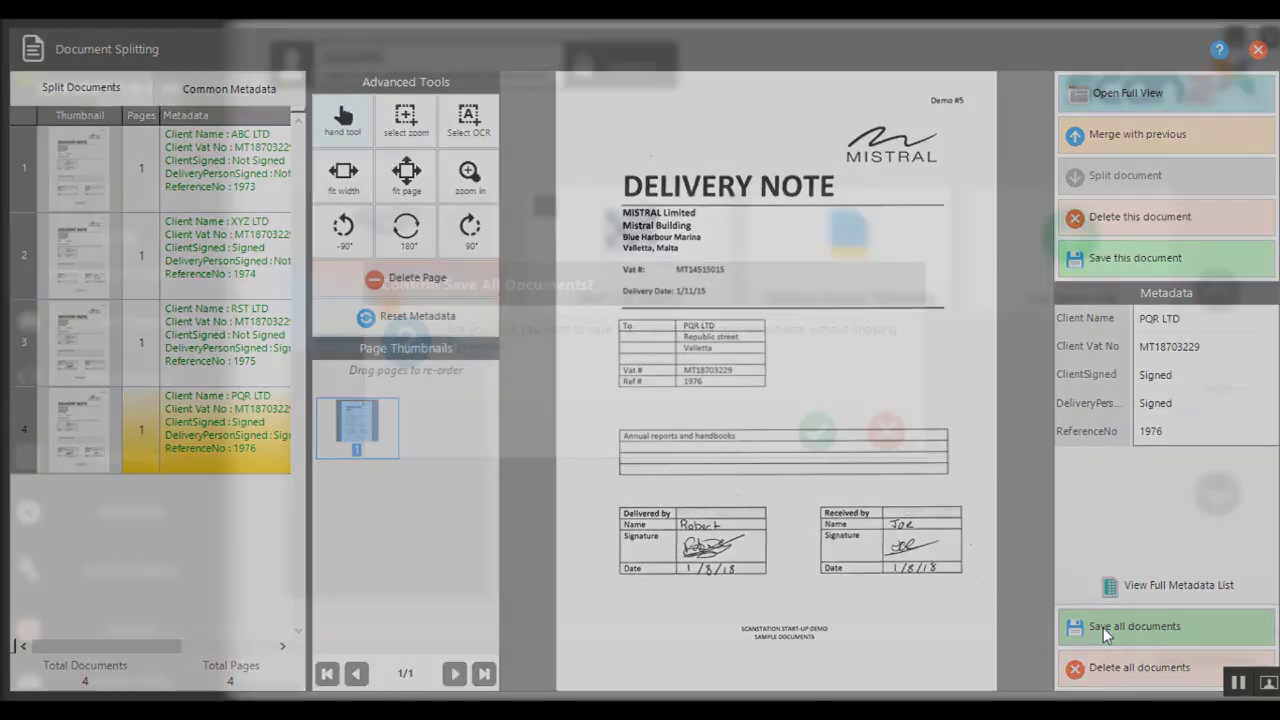
pyautogui.click(817, 431)
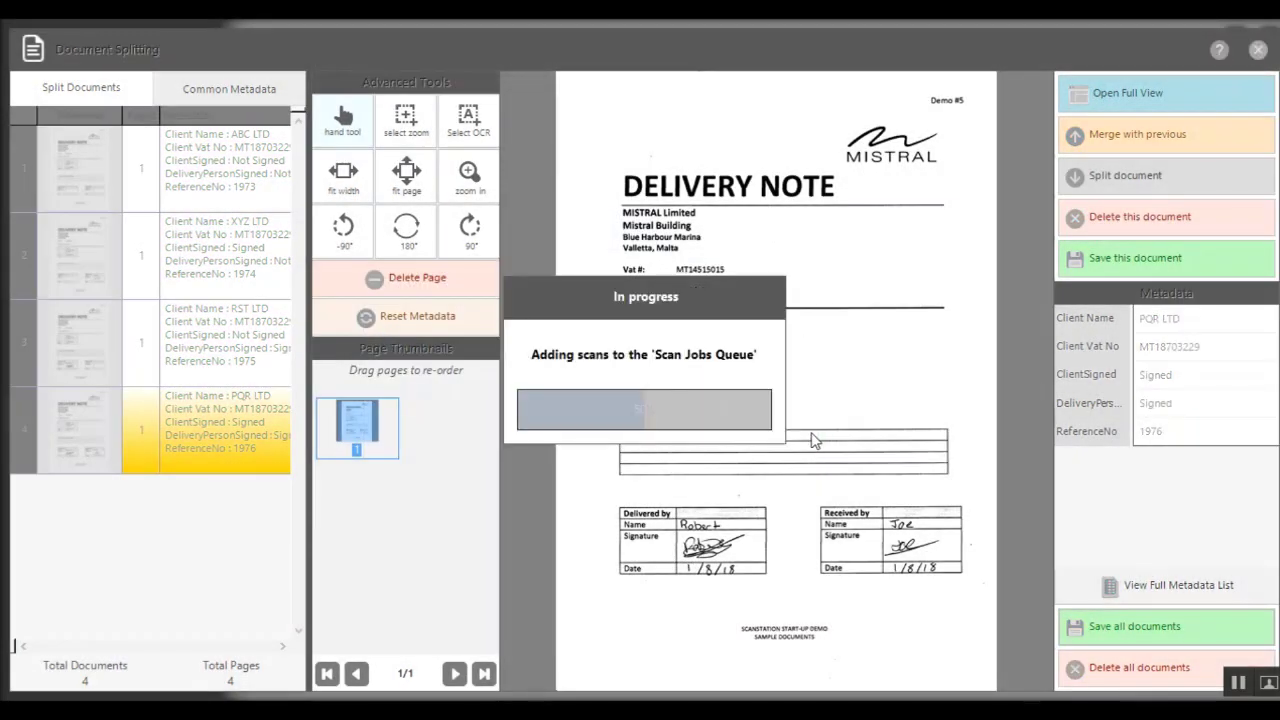